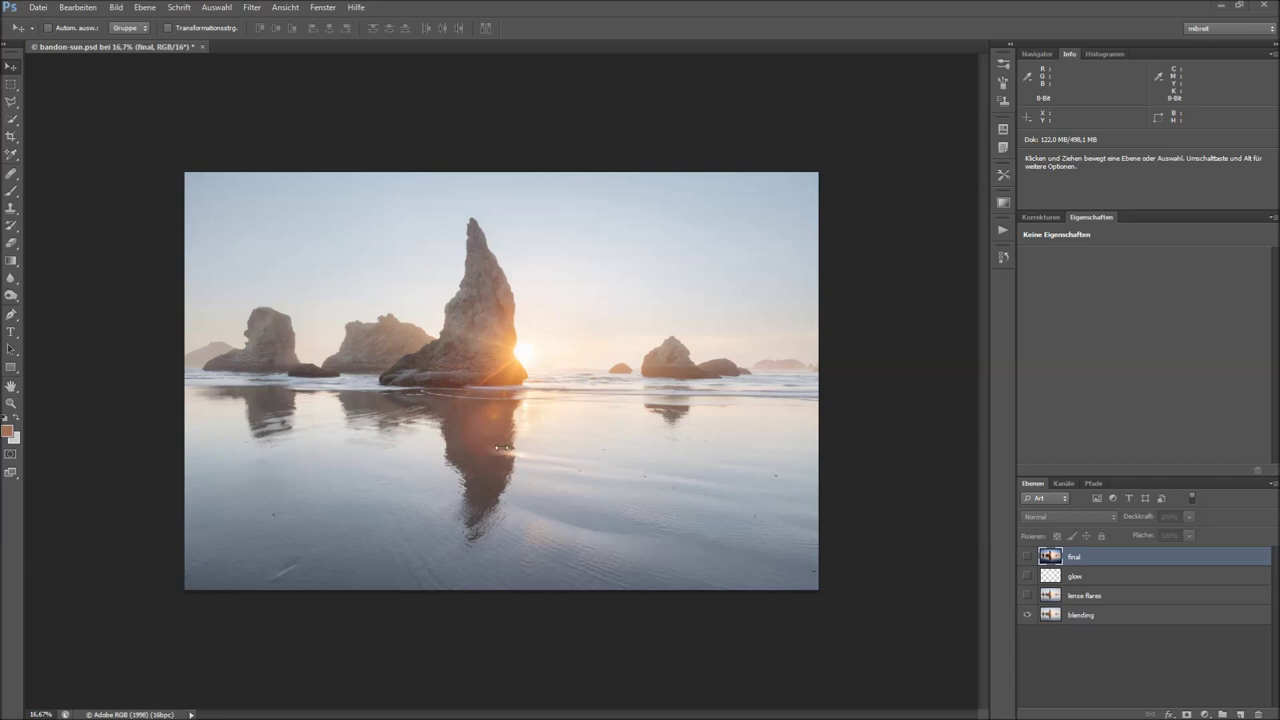
# Show the lense flares, glow and final layers in turn, comparing the image with and without the glow
pyautogui.click(1027, 595)
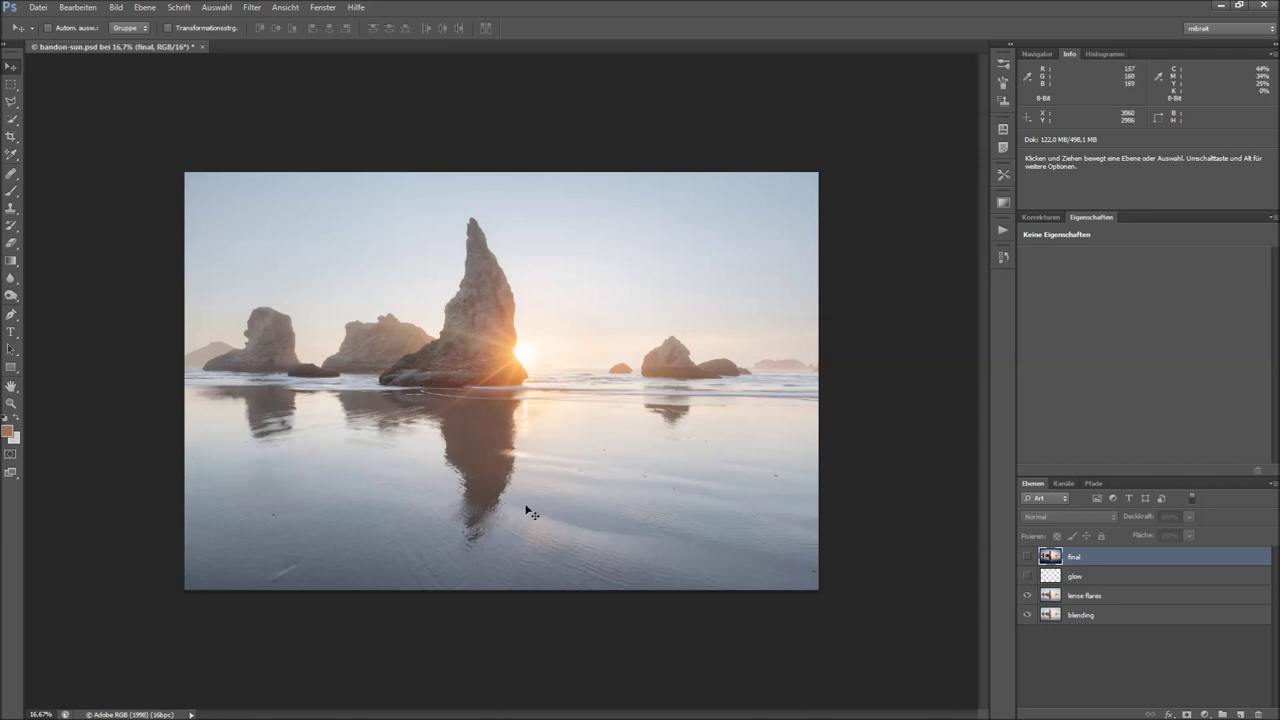
pyautogui.click(1026, 577)
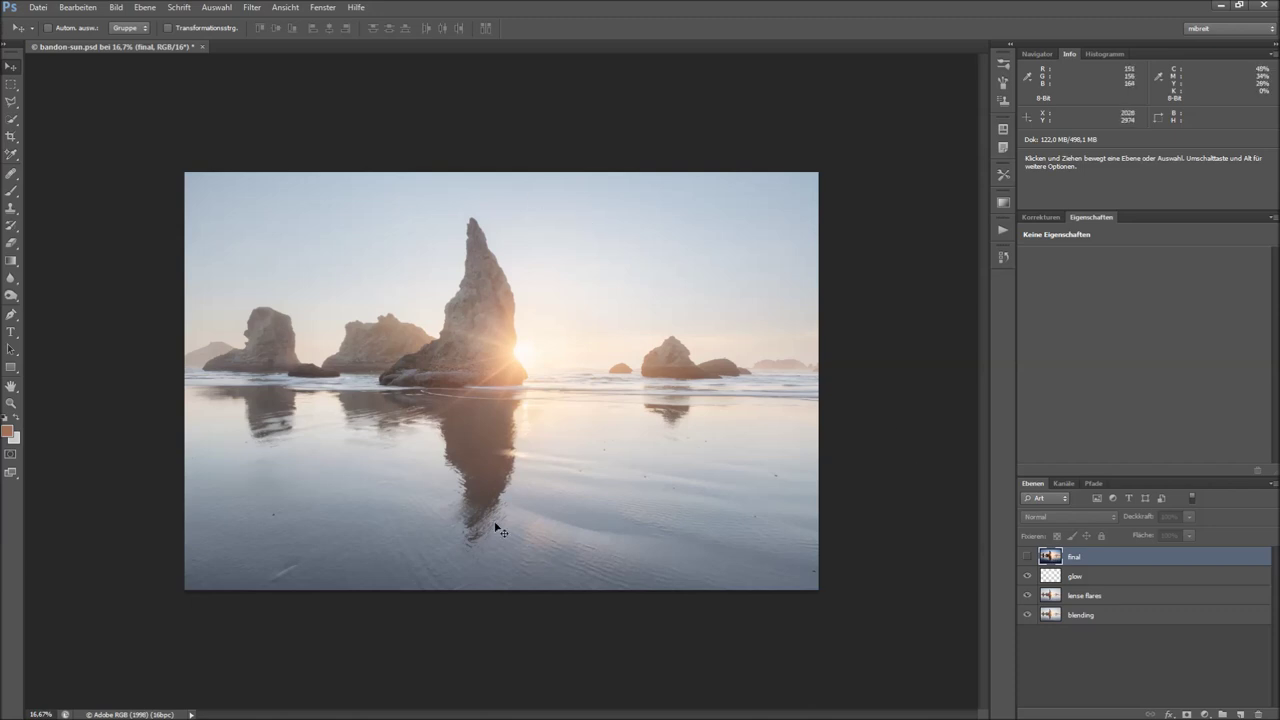
pyautogui.click(1027, 577)
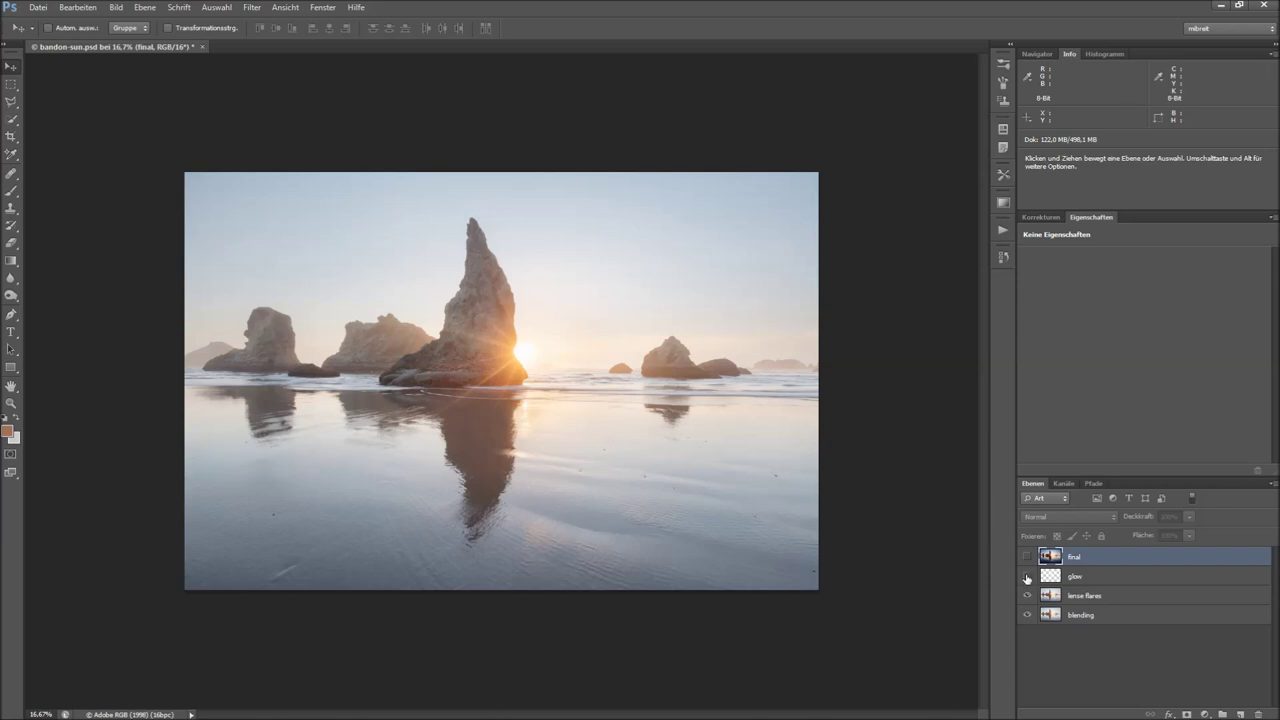
pyautogui.click(1027, 577)
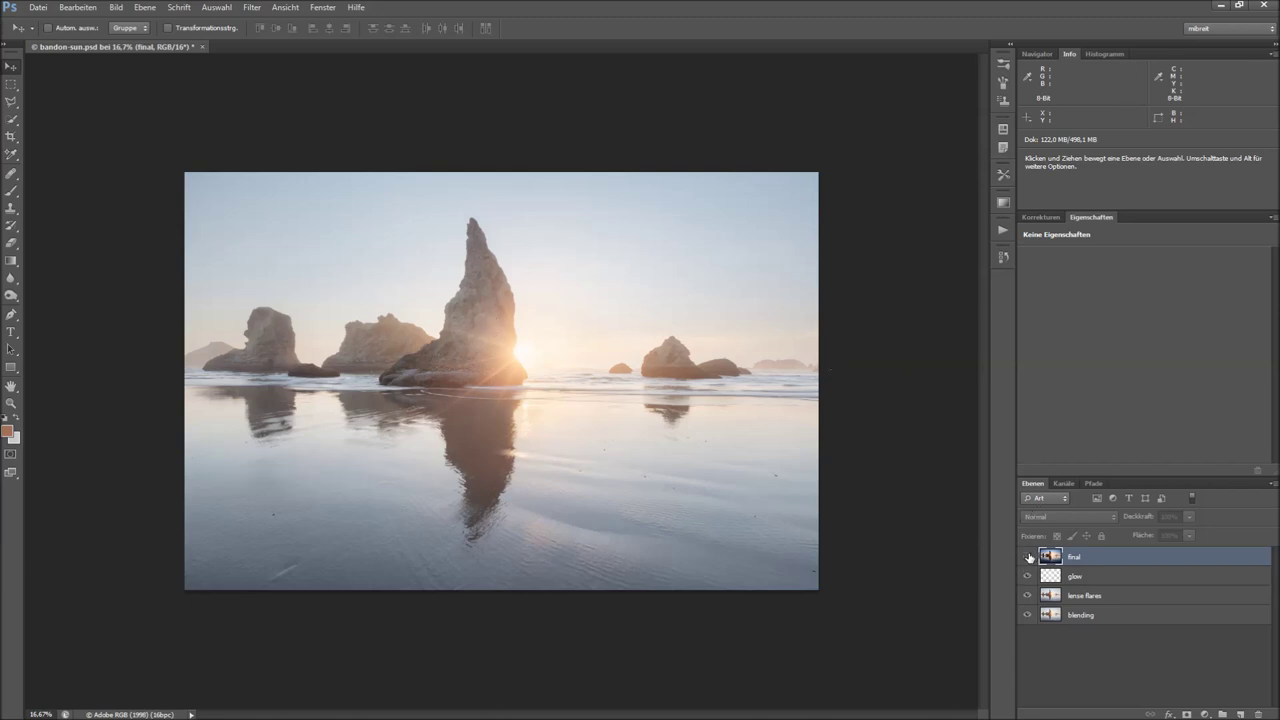
pyautogui.click(1027, 556)
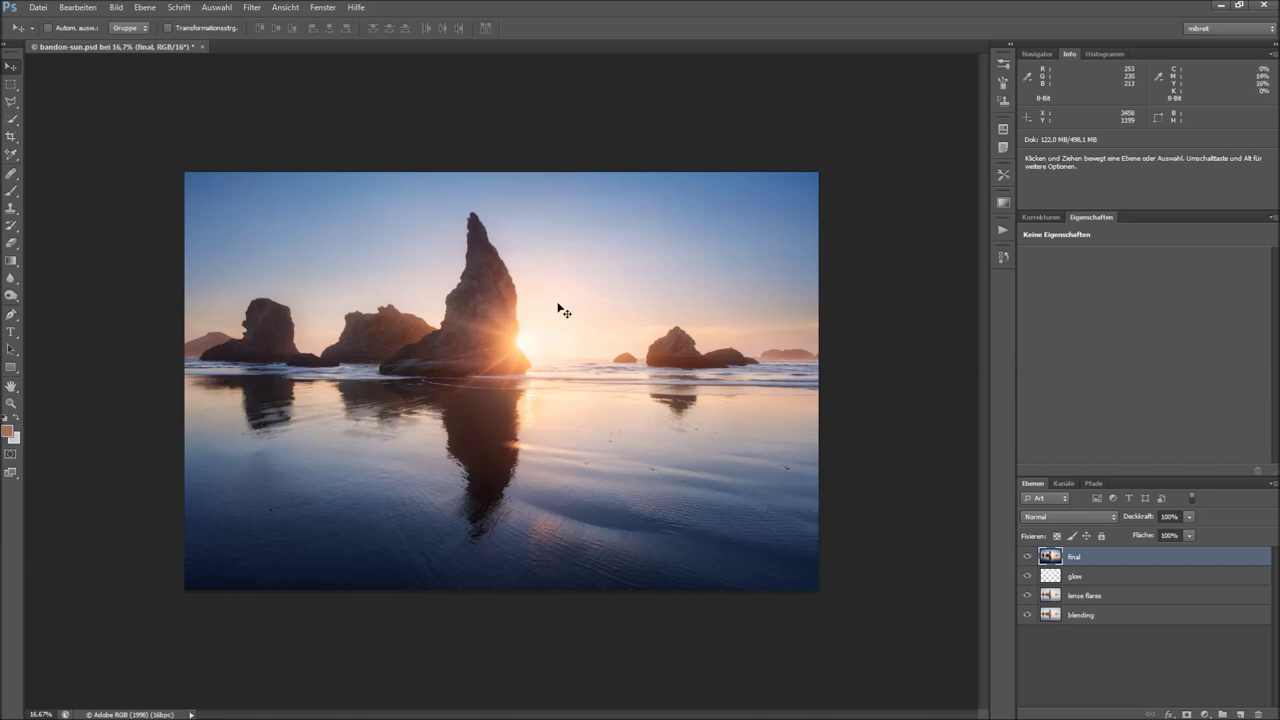
# Hide the final and glow layers and add a new empty layer directly above lense flares
pyautogui.click(1027, 557)
pyautogui.click(1027, 577)
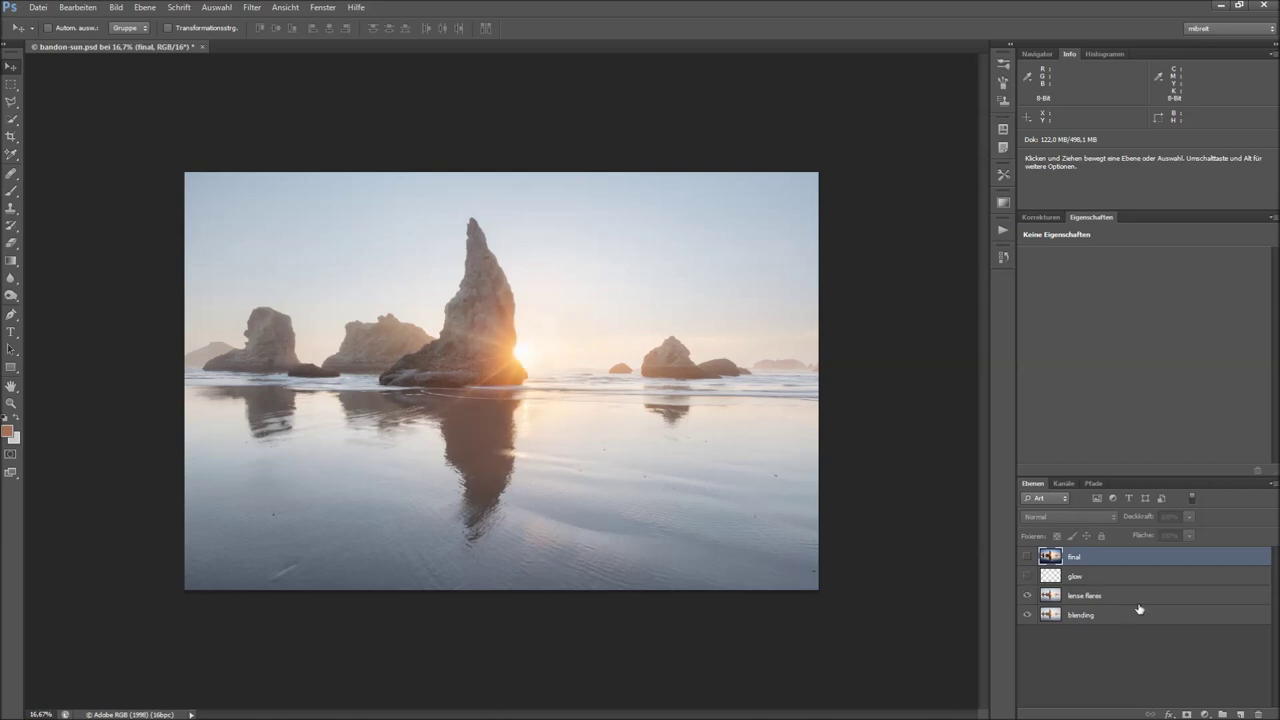
pyautogui.click(1139, 597)
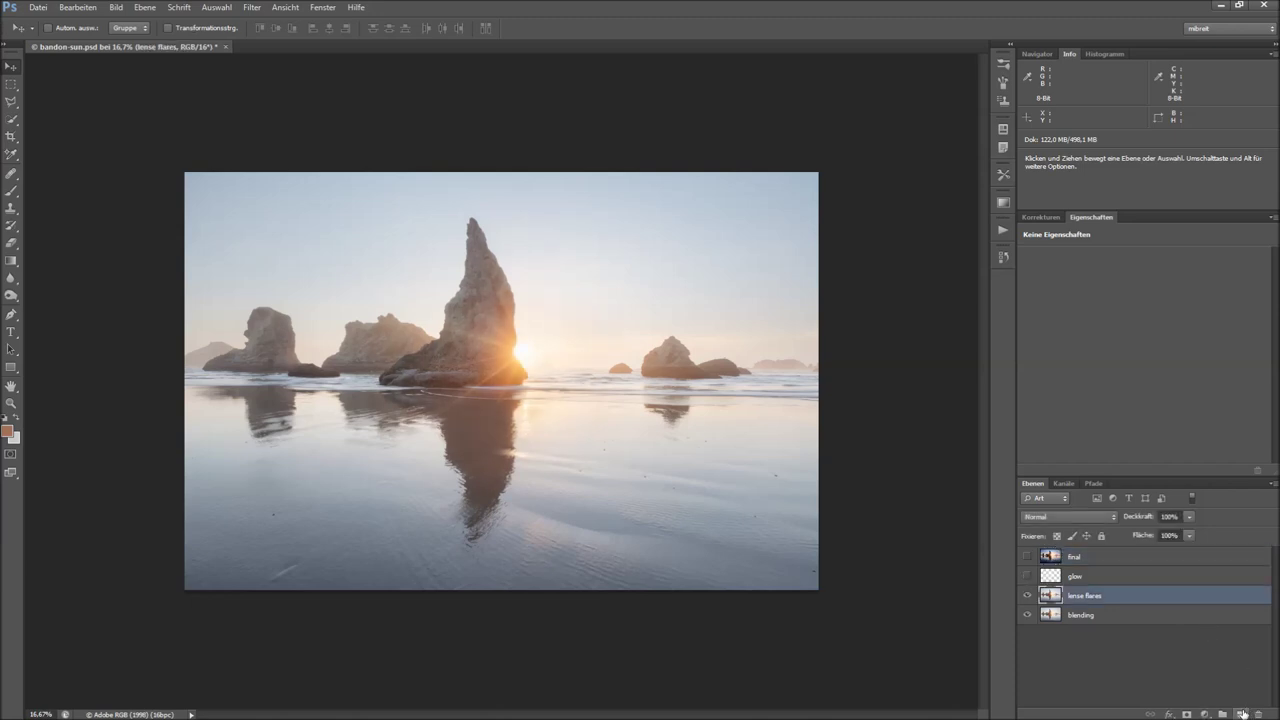
pyautogui.click(1241, 713)
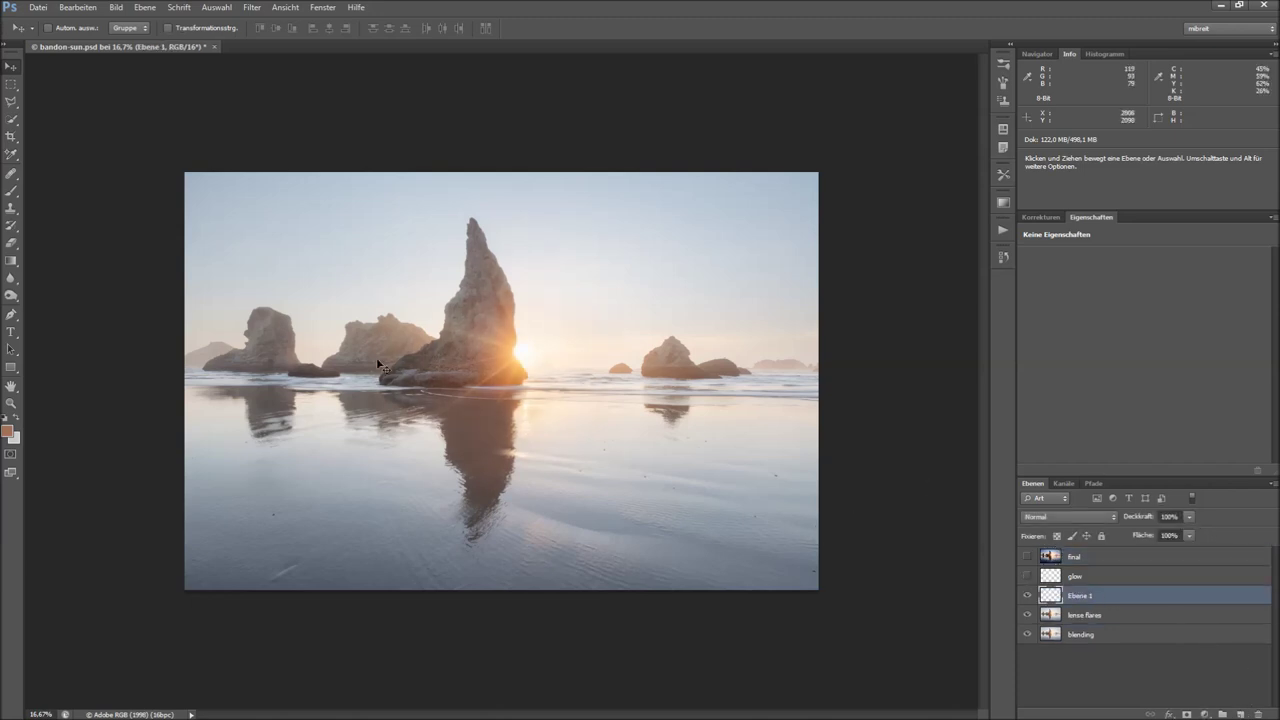
# Prepare a soft 1920 px brush at 10% opacity and sample the white of the sun as the paint colour
pyautogui.click(12, 191)
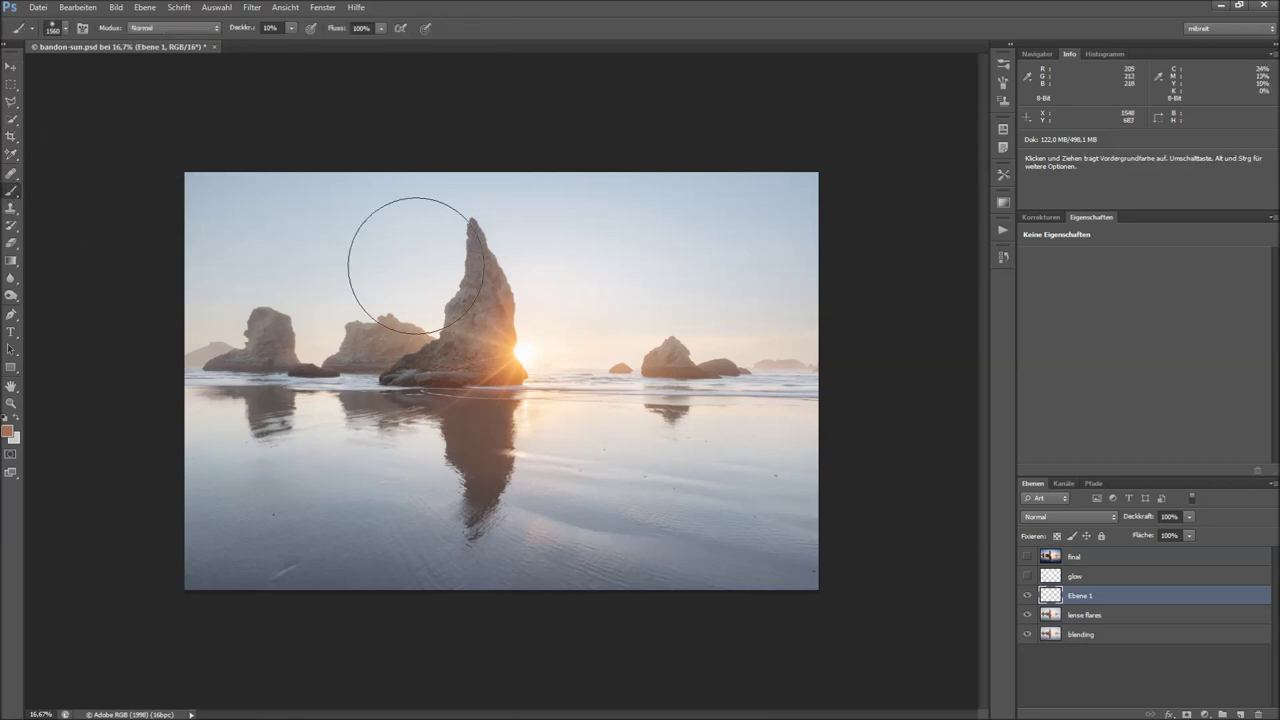
pyautogui.rightClick(571, 329)
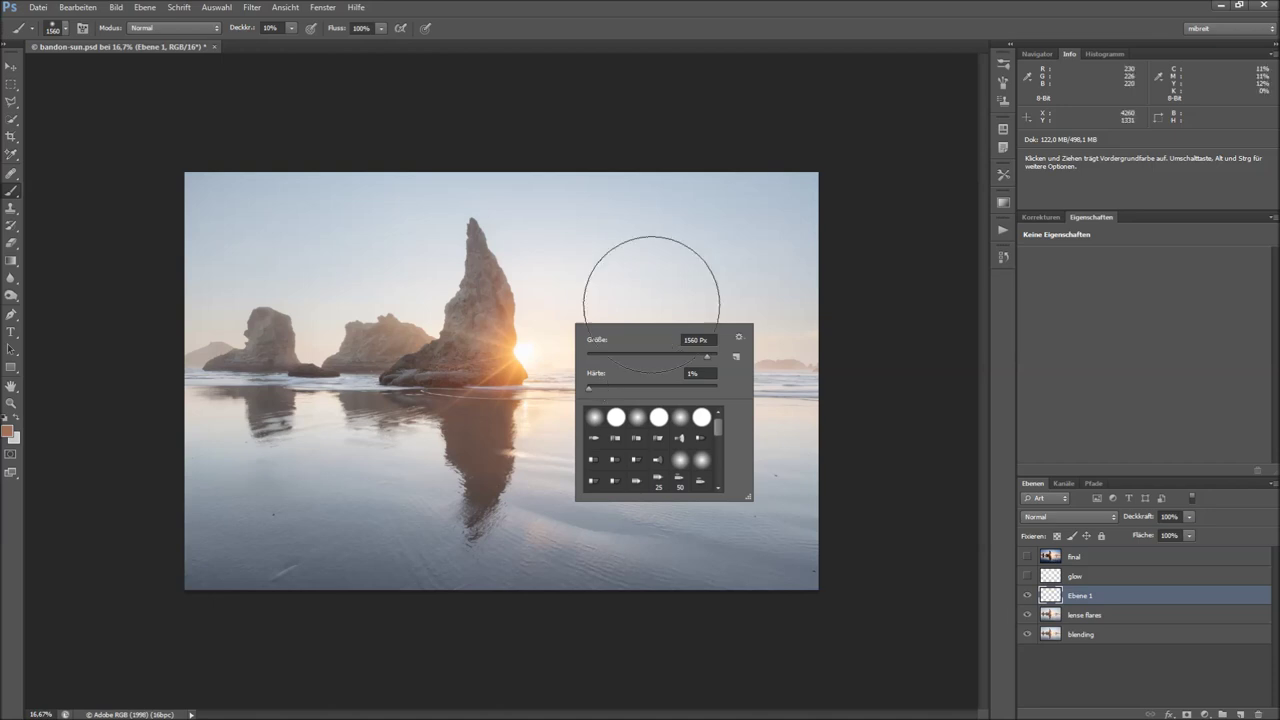
pyautogui.moveTo(519, 344)
pyautogui.mouseDown()
pyautogui.moveTo(535, 342)
pyautogui.moveTo(542, 315)
pyautogui.moveTo(534, 263)
pyautogui.mouseUp()
pyautogui.moveTo(532, 340)
pyautogui.mouseDown()
pyautogui.moveTo(532, 329)
pyautogui.moveTo(523, 342)
pyautogui.mouseUp()
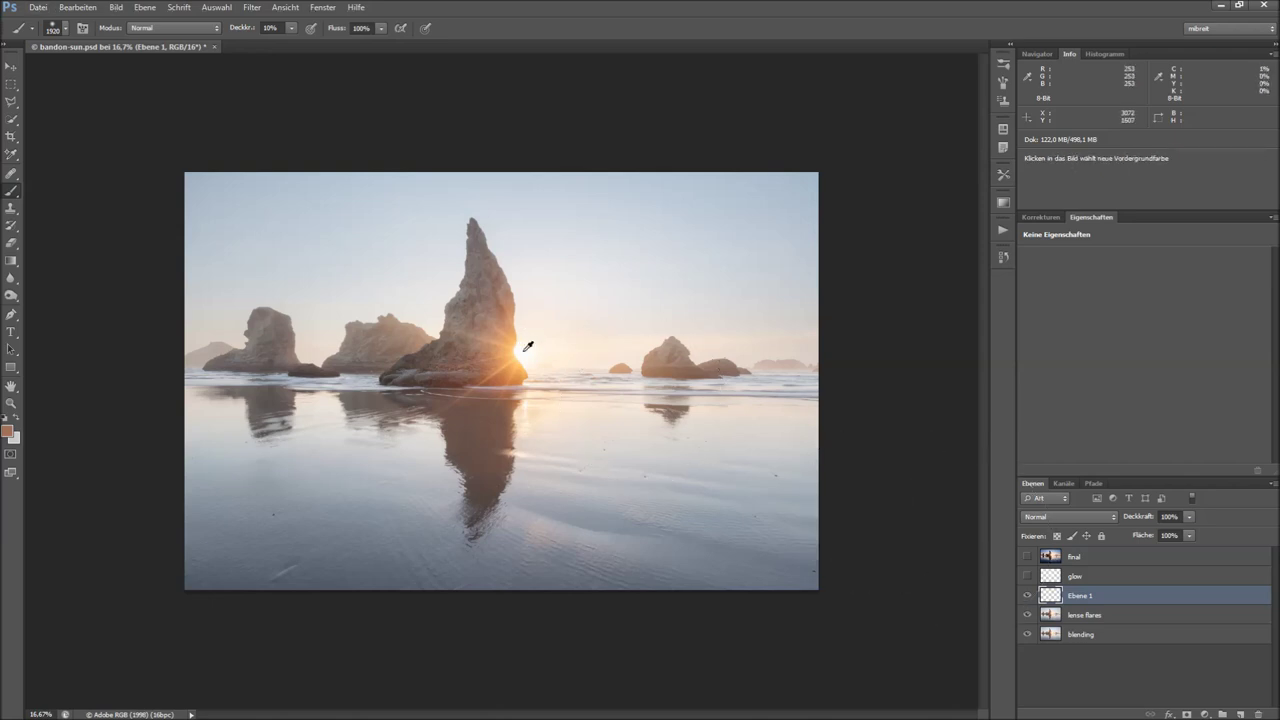
pyautogui.keyDown('alt'); pyautogui.click(529, 340); pyautogui.keyUp('alt')
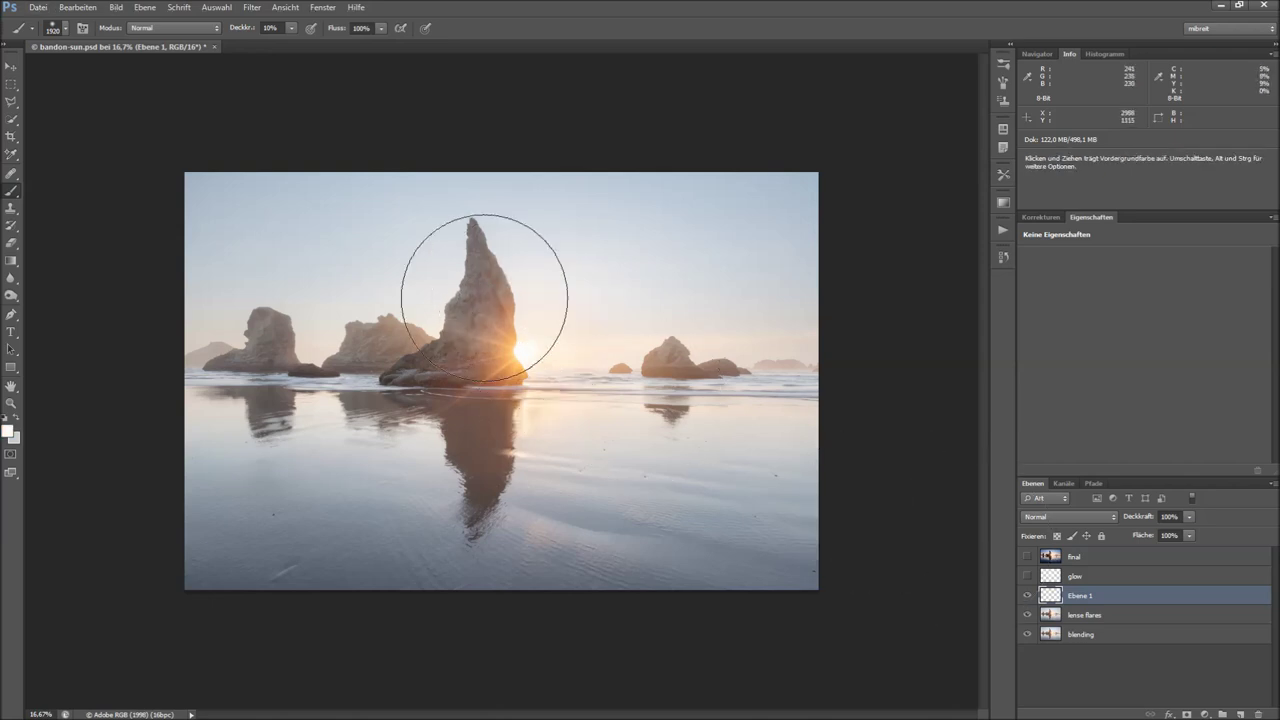
# Reduce the brush size slightly and dab a large, soft white glow over the sun at the rock's edge
pyautogui.moveTo(523, 345)
pyautogui.mouseDown()
pyautogui.moveTo(545, 345)
pyautogui.moveTo(520, 344)
pyautogui.mouseUp()
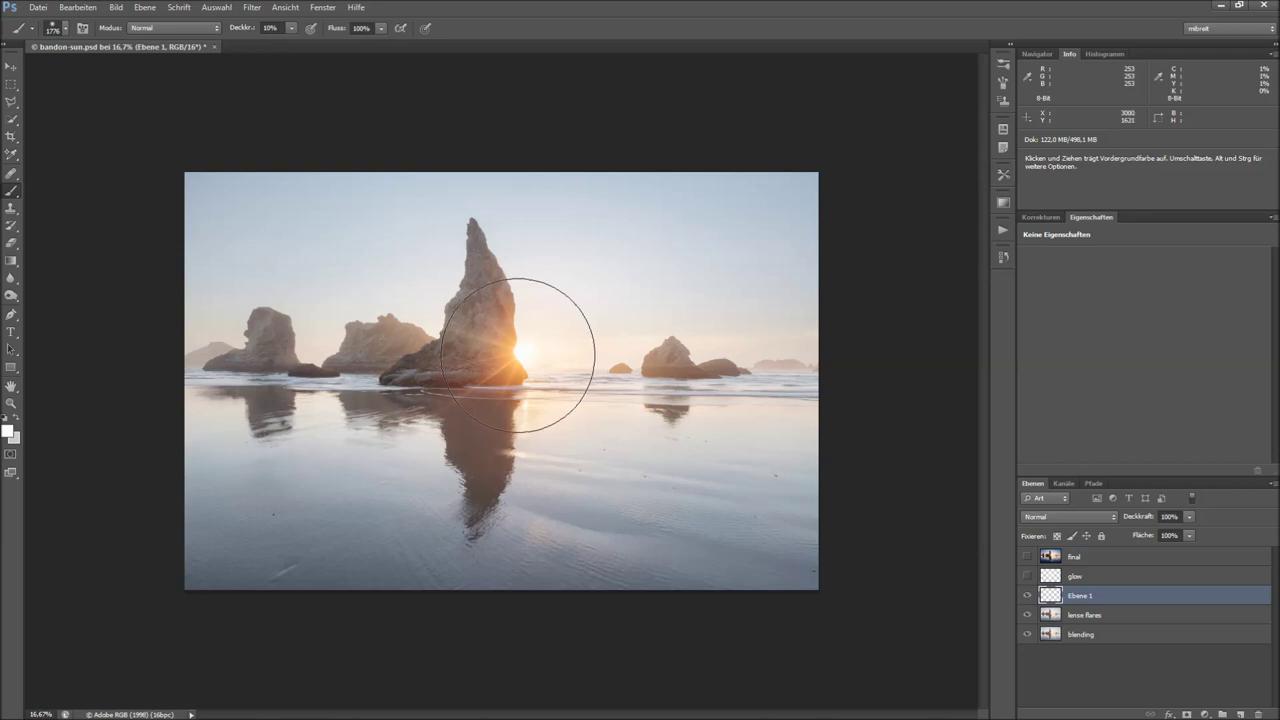
pyautogui.click(519, 352)
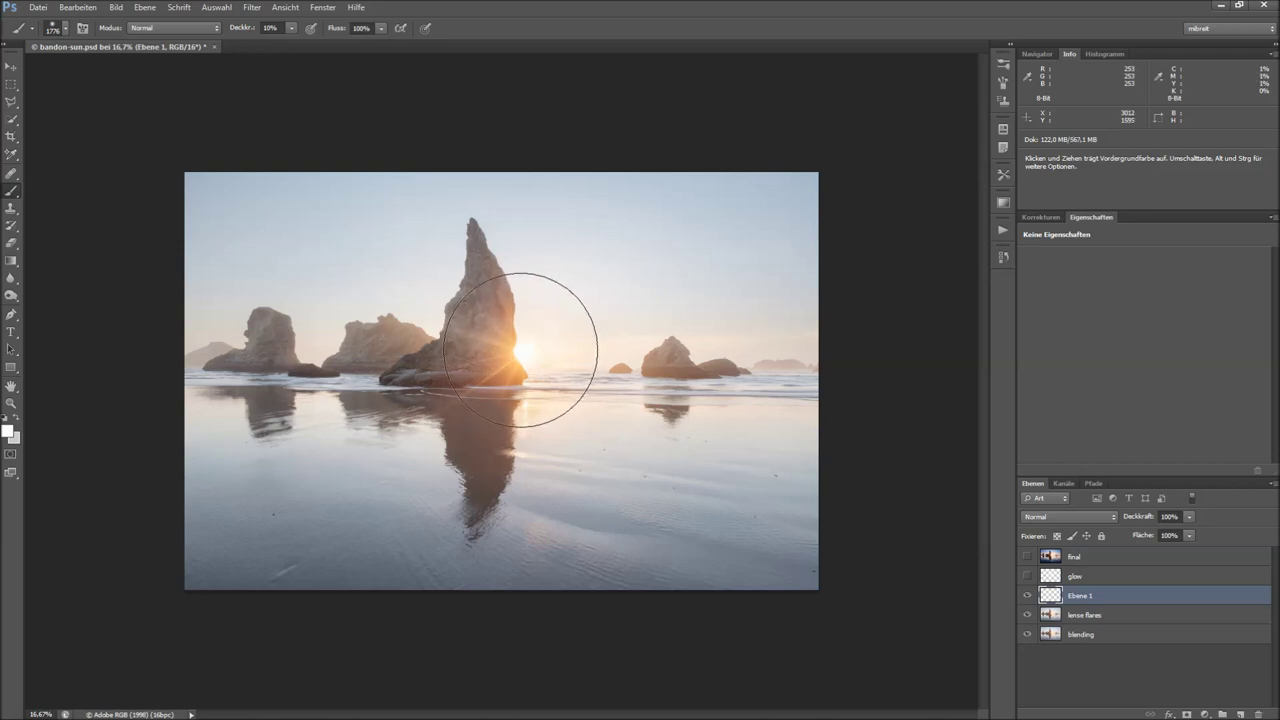
pyautogui.click(519, 352)
# Shrink the brush to roughly half size, sample a cream tone beside the sun and dab it onto the sun
pyautogui.moveTo(538, 342); pyautogui.dragTo(477, 336)
pyautogui.press('alt')
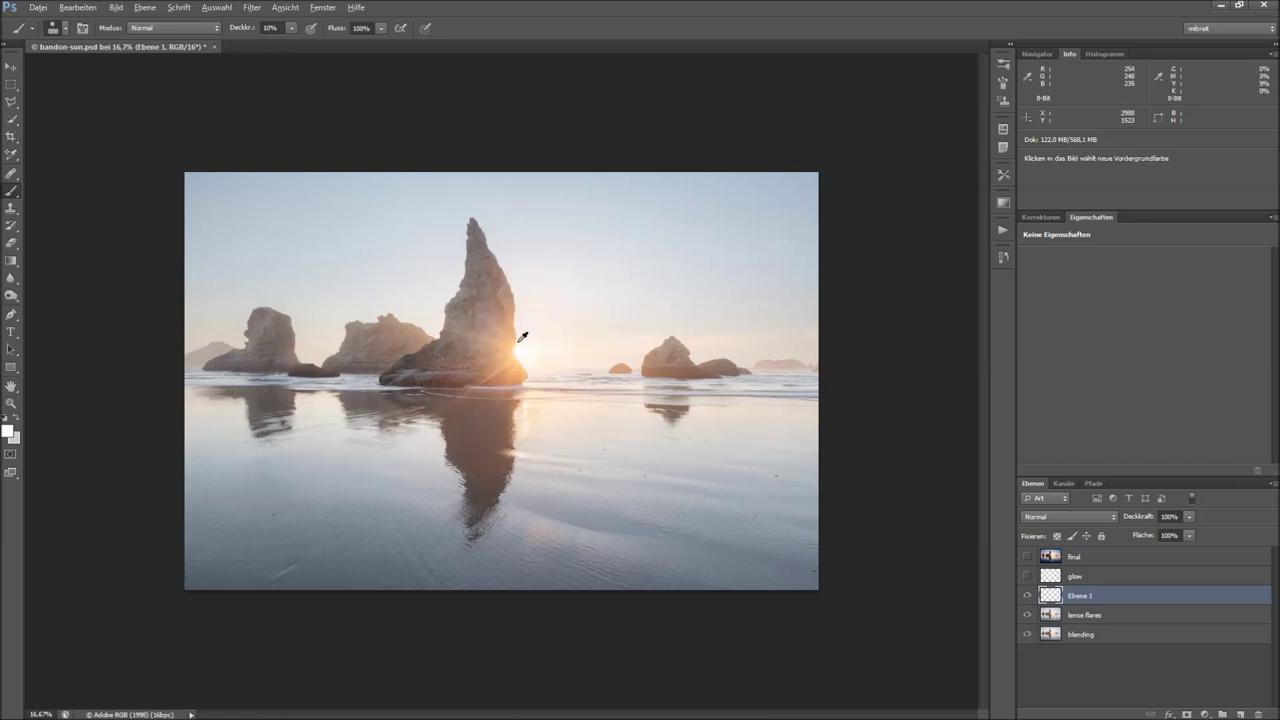
pyautogui.click(520, 348)
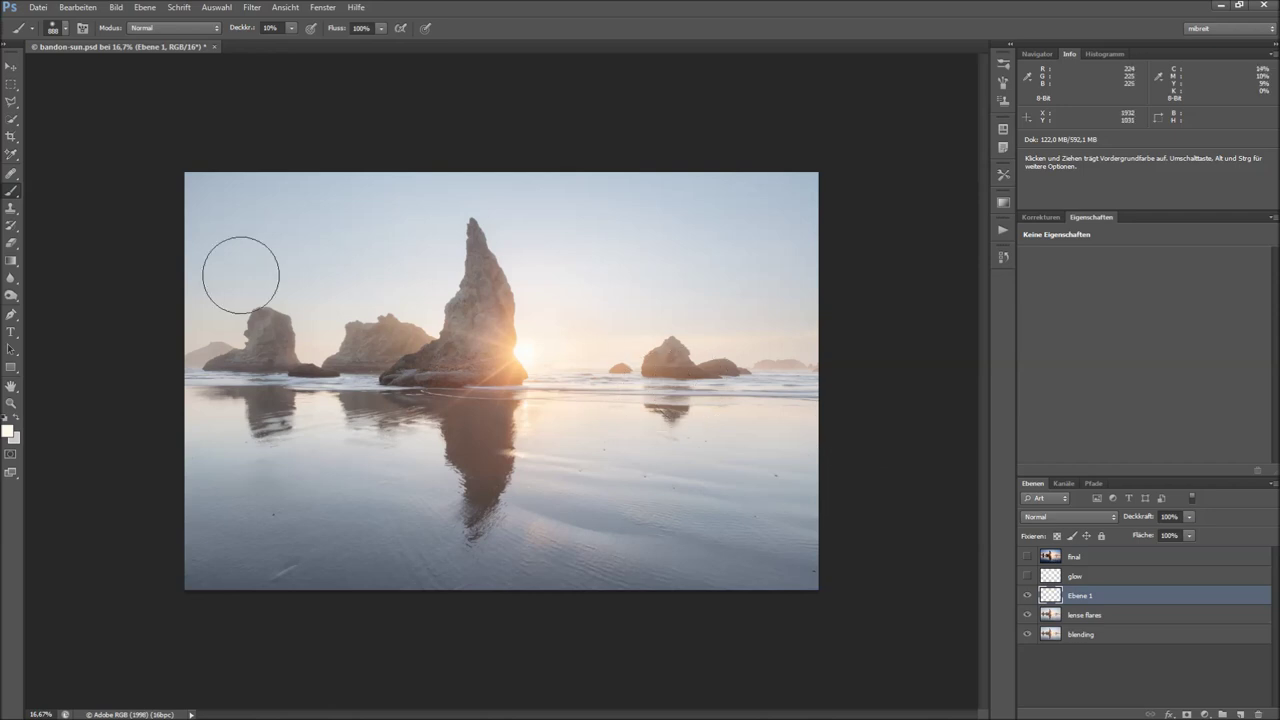
# Sample the orange light near the rock's edge and dab it over the sun with a 1752 px brush at 5% opacity
pyautogui.press('alt')
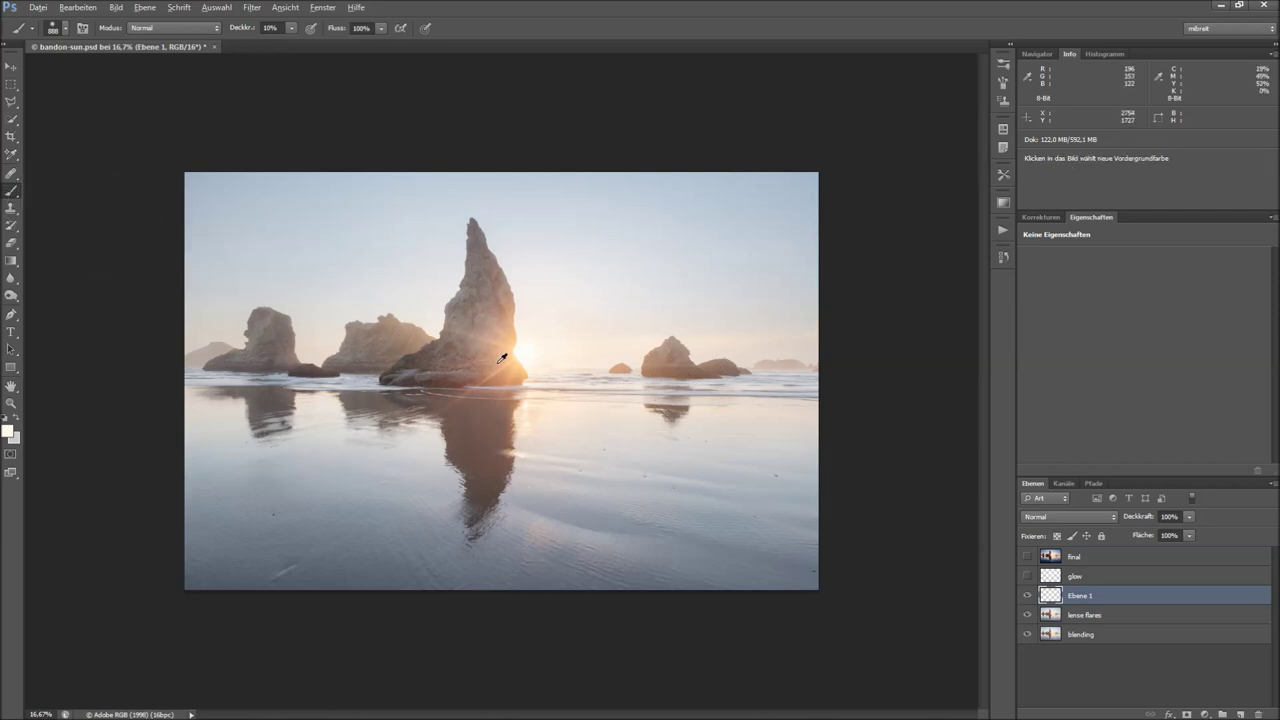
pyautogui.click(504, 338)
pyautogui.moveTo(505, 343); pyautogui.dragTo(550, 338)
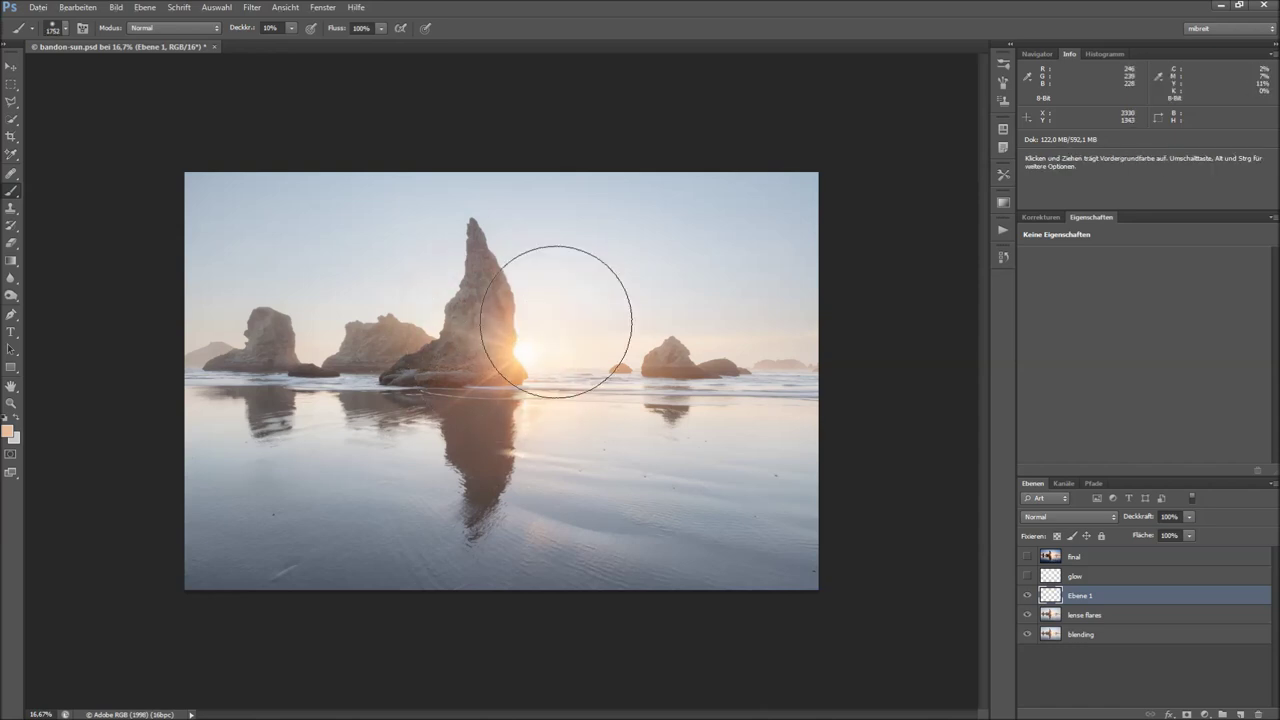
pyautogui.press('0')
pyautogui.press('5')
pyautogui.click(523, 355)
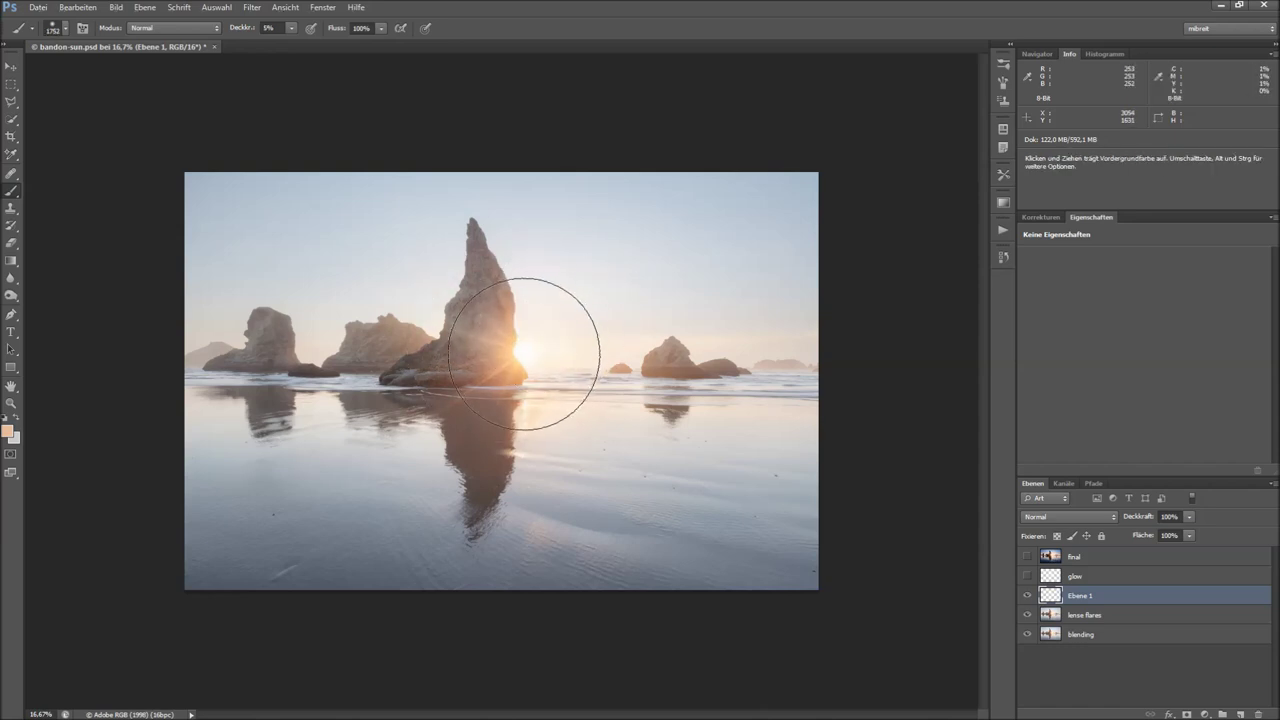
# Shrink the brush to a small size and sample light cream tones from the sun for its core
pyautogui.moveTo(534, 342); pyautogui.dragTo(466, 353)
pyautogui.keyDown('alt'); pyautogui.click(517, 350); pyautogui.keyUp('alt')
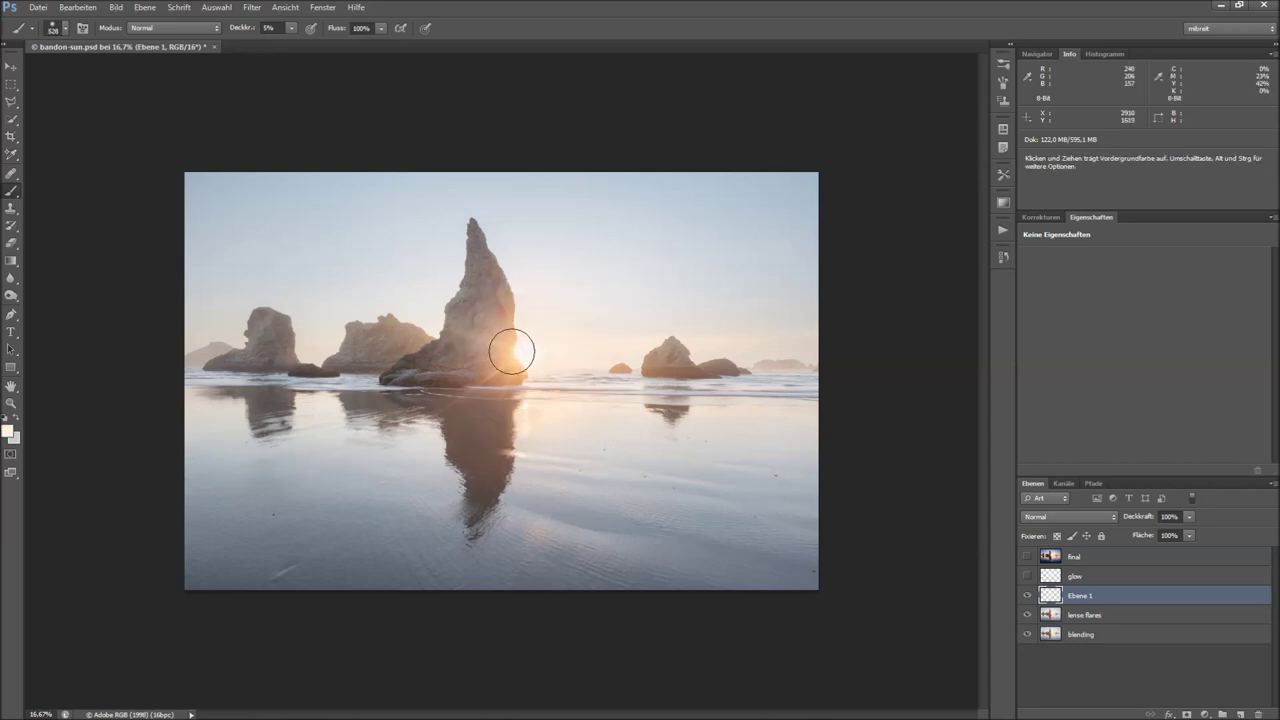
pyautogui.press('alt')
pyautogui.moveTo(525, 352); pyautogui.dragTo(506, 337)
# Set the foreground colour to a slightly purer white than the sampled cream tone
pyautogui.click(8, 431)
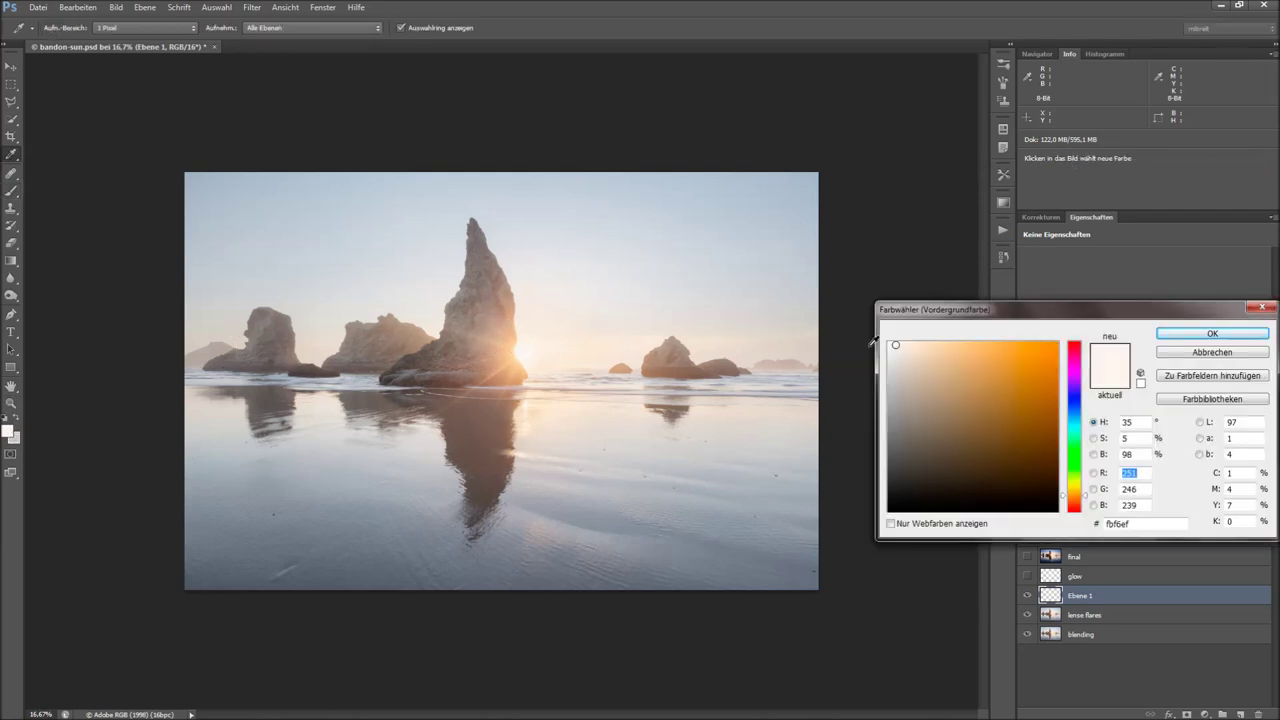
pyautogui.click(891, 343)
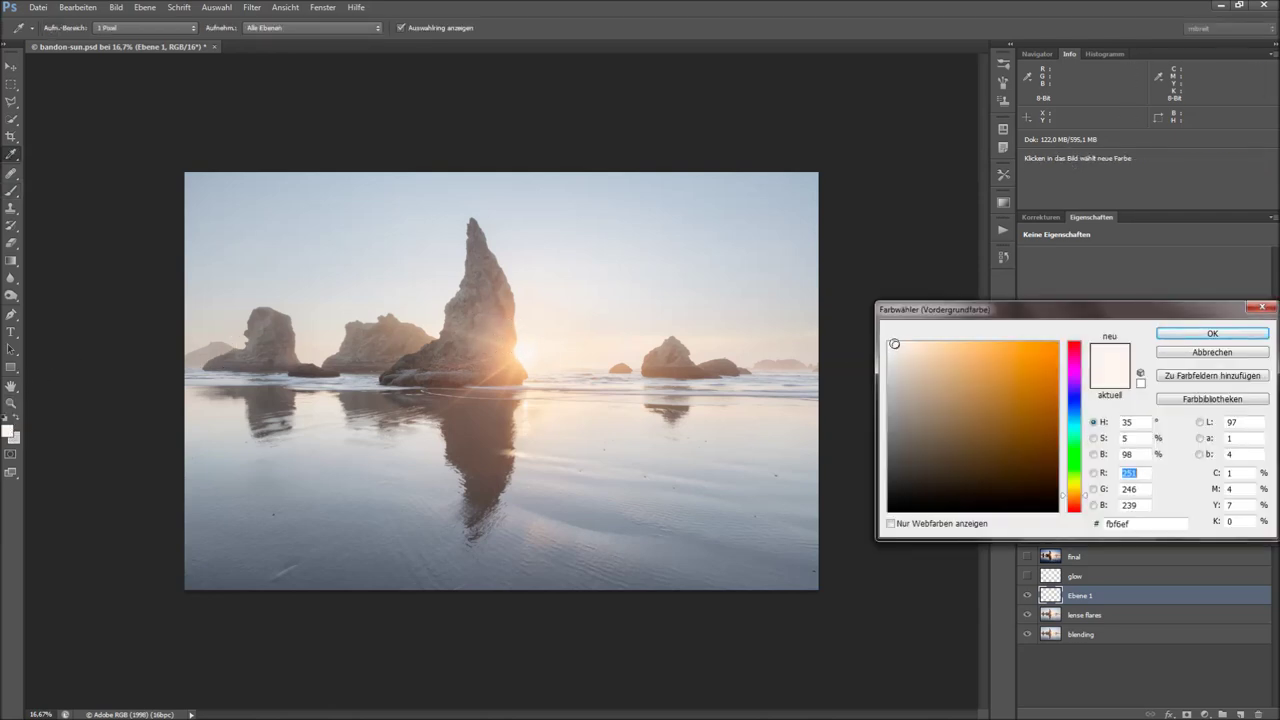
pyautogui.click(1200, 335)
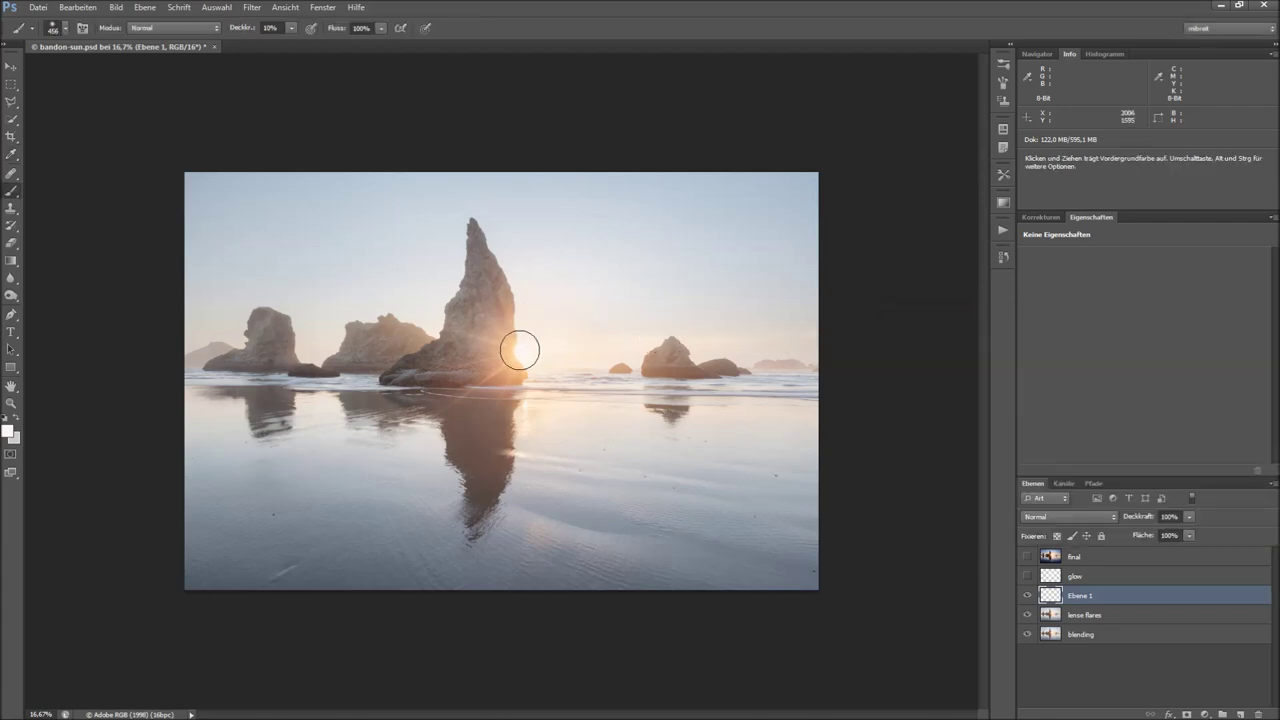
# Compare the sun area with the painted glow layer on and off, both close up and in the full image
pyautogui.press('ctrl')
pyautogui.scroll(3, 505, 362)
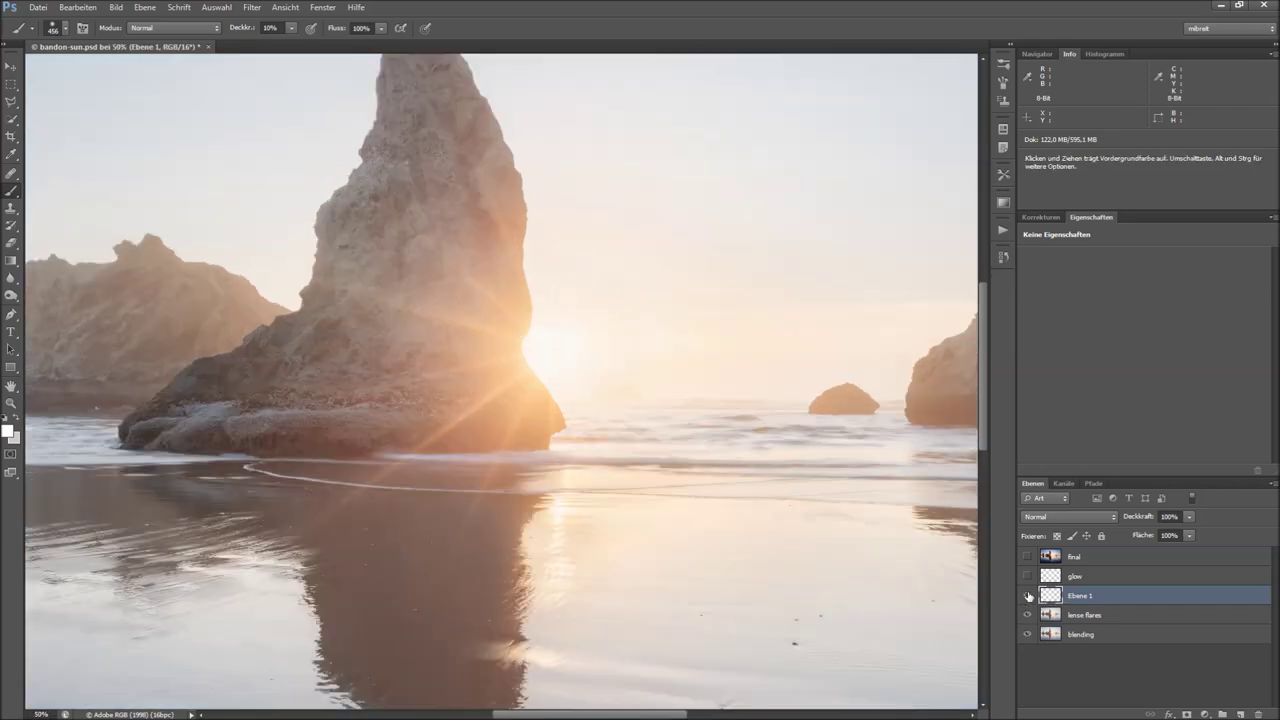
pyautogui.click(1026, 595)
pyautogui.click(1025, 595)
pyautogui.click(1025, 595)
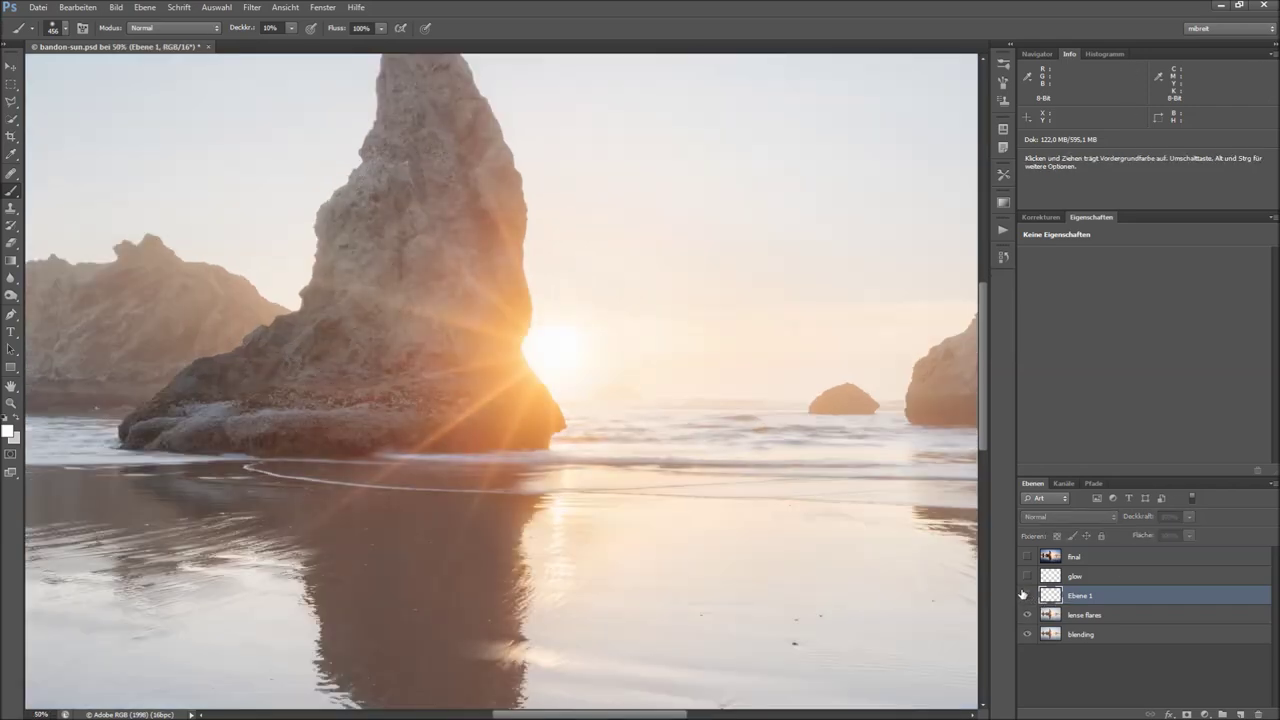
pyautogui.click(1025, 595)
pyautogui.click(1025, 595)
pyautogui.click(1026, 595)
pyautogui.click(1026, 595)
pyautogui.click(1026, 595)
pyautogui.keyDown('alt'); pyautogui.click(853, 563); pyautogui.keyUp('alt')
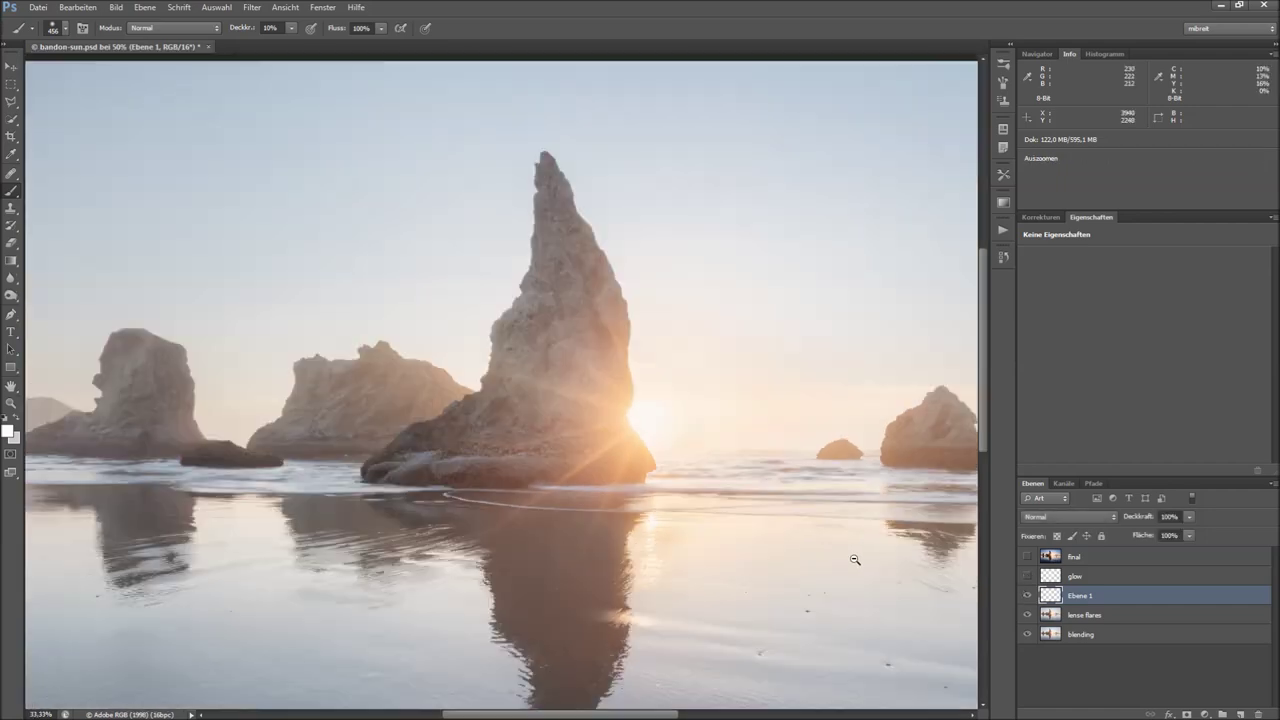
pyautogui.keyDown('ctrl'); pyautogui.click(672, 440); pyautogui.keyUp('ctrl')
pyautogui.click(673, 440)
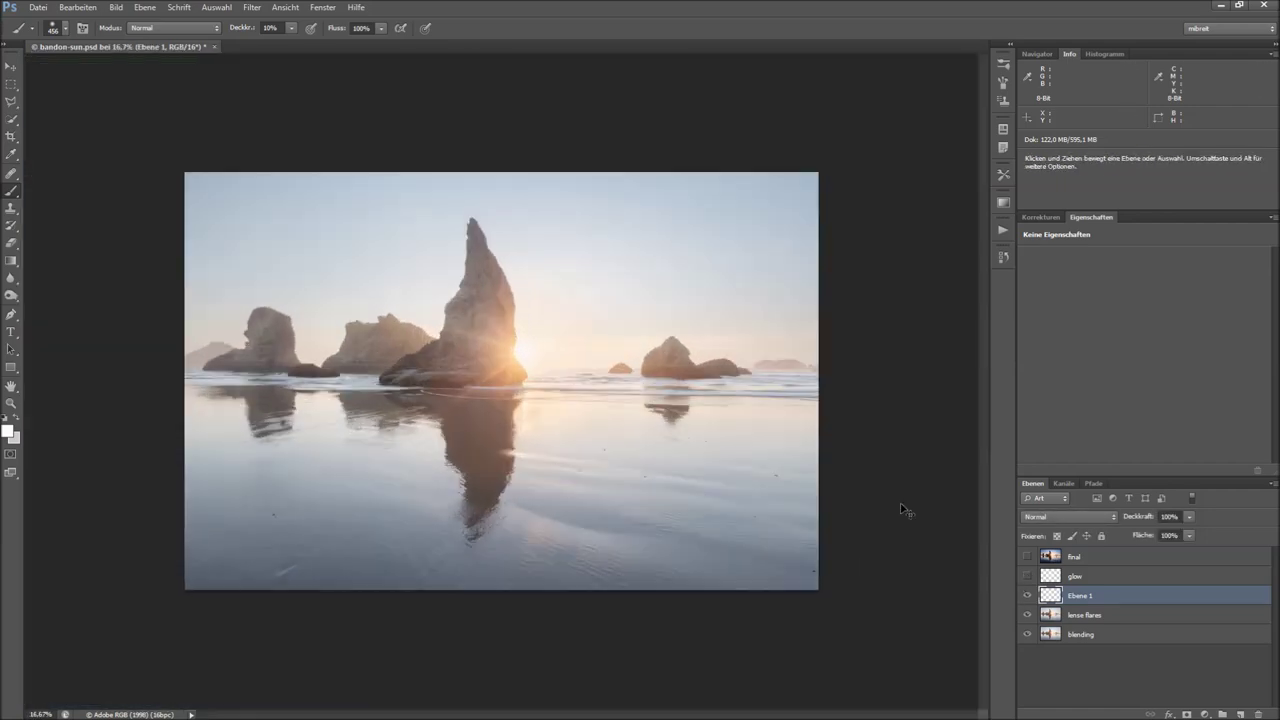
pyautogui.click(1028, 597)
pyautogui.click(1026, 597)
# Lower the opacity of the painted glow layer to about 80%
pyautogui.click(1189, 517)
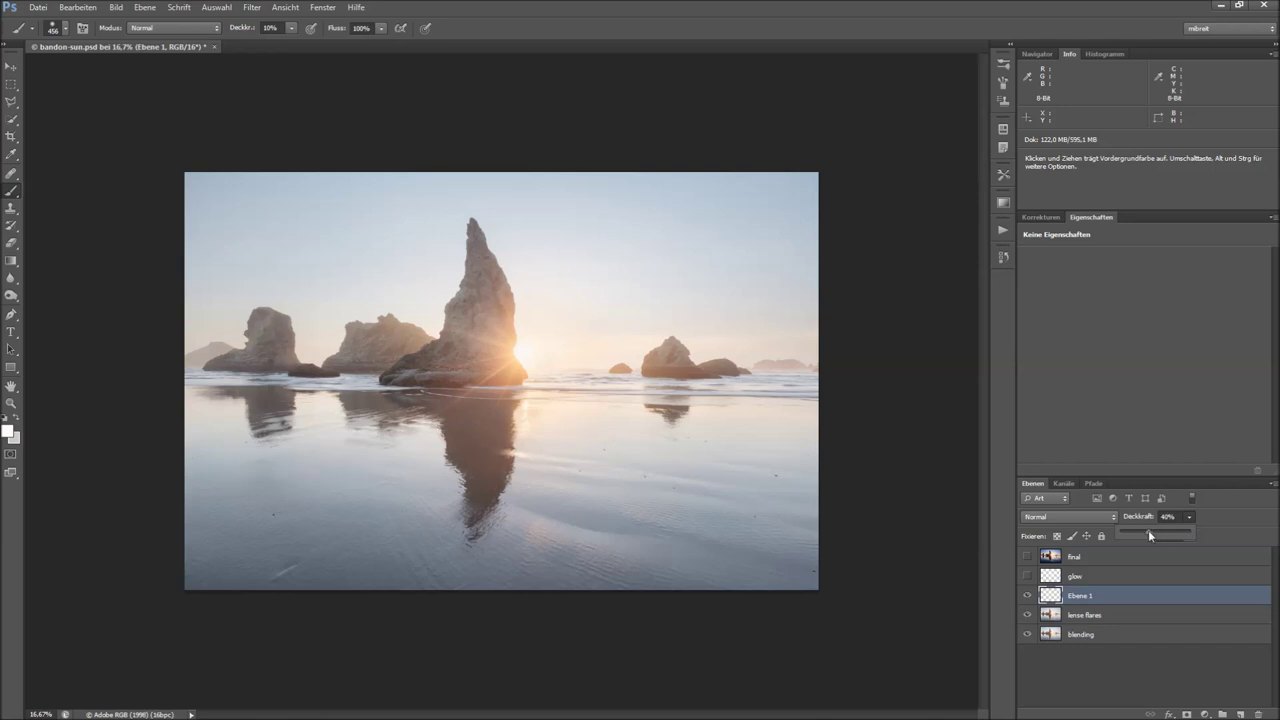
pyautogui.moveTo(1149, 531); pyautogui.dragTo(1178, 532)
pyautogui.moveTo(1178, 534); pyautogui.dragTo(1177, 536)
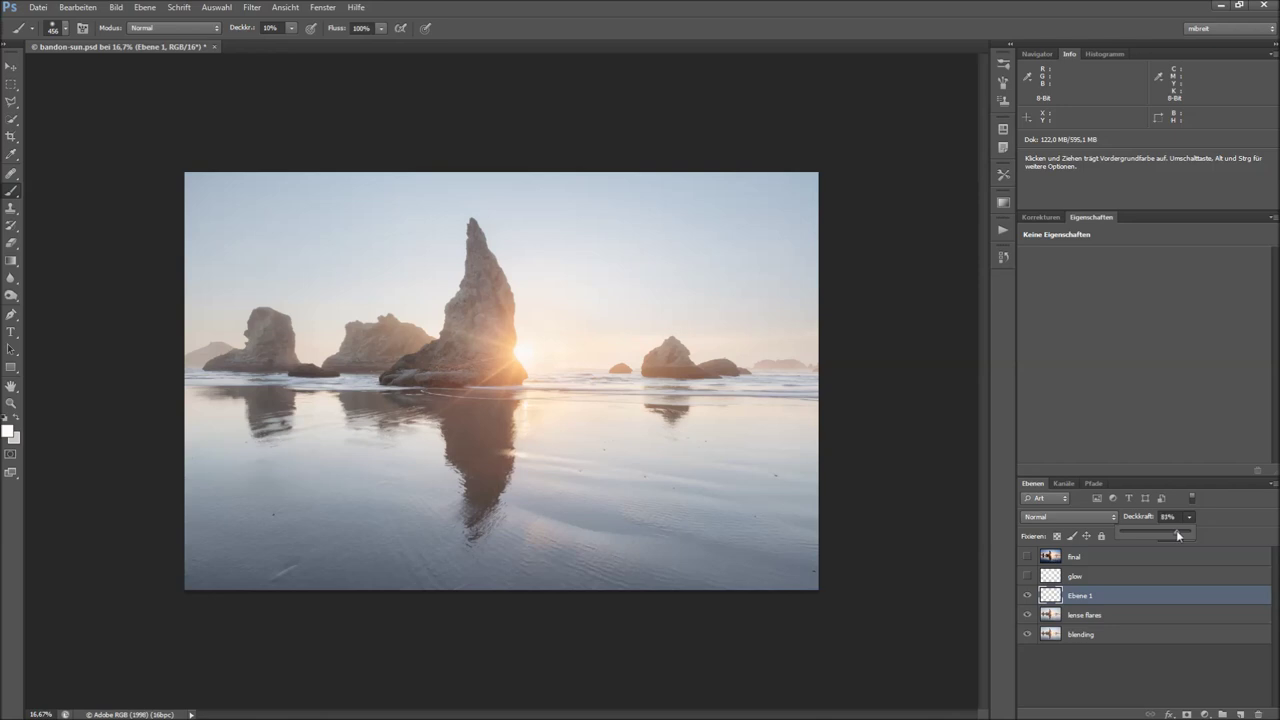
pyautogui.click(1177, 595)
# Add a Curves adjustment layer with a gentle S-curve that darkens shadows and lifts highlights, and compare the image with and without it
pyautogui.click(1207, 714)
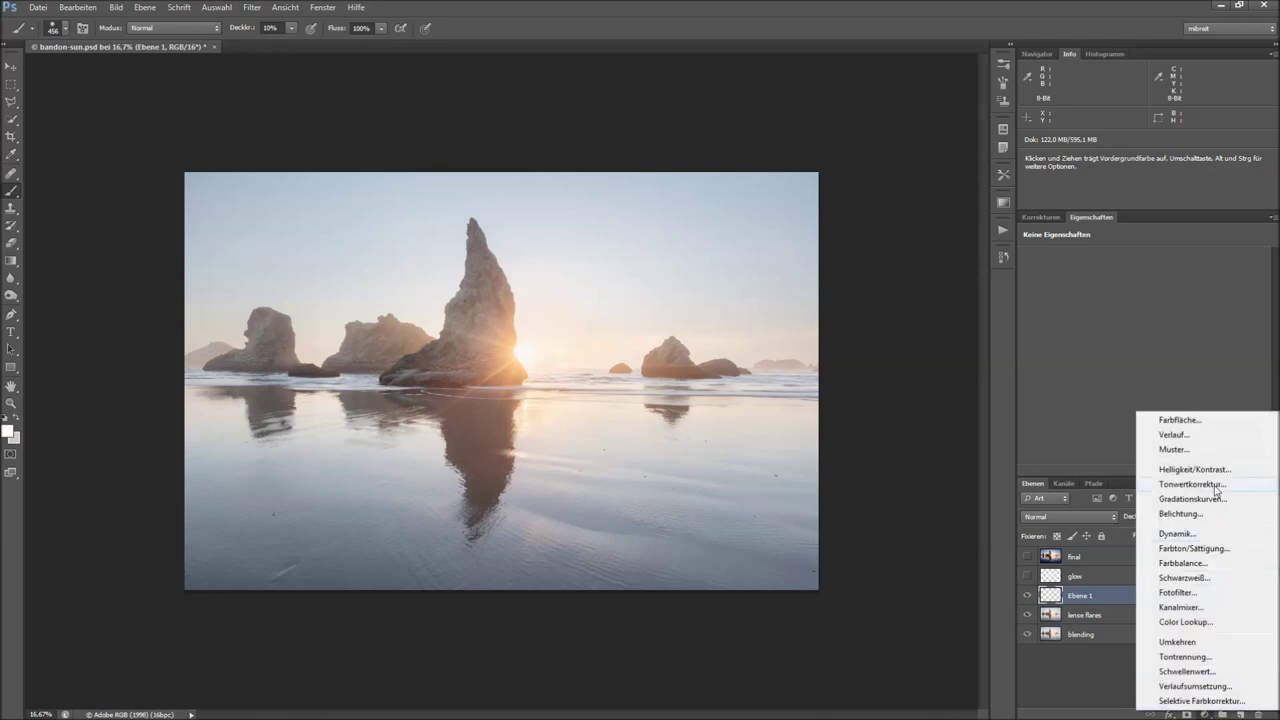
pyautogui.click(1190, 499)
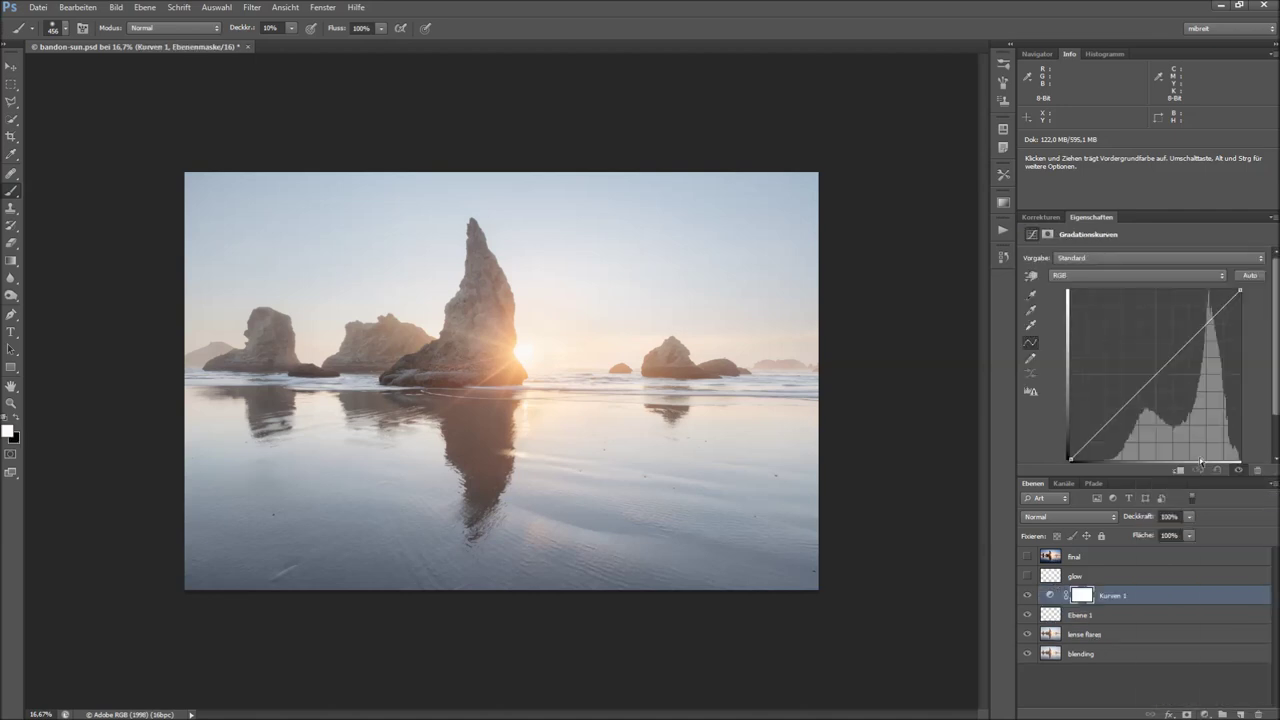
pyautogui.moveTo(1121, 406); pyautogui.dragTo(1125, 421)
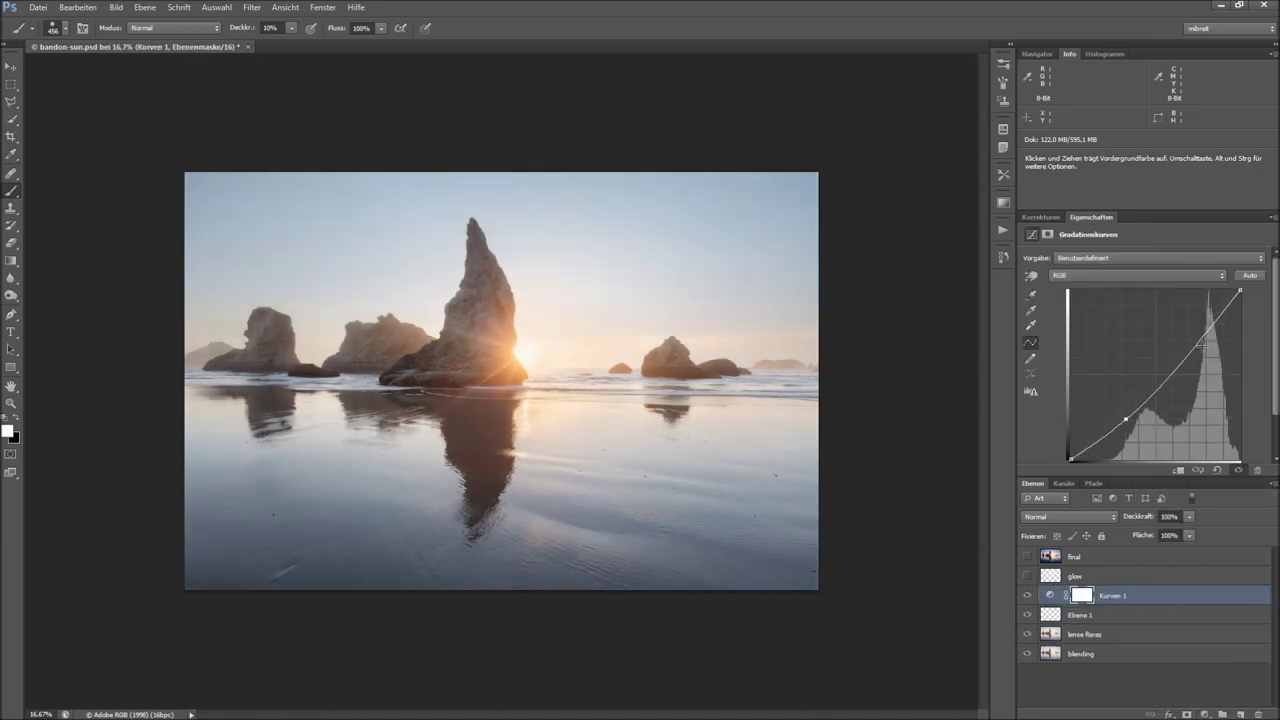
pyautogui.moveTo(1203, 346); pyautogui.dragTo(1198, 333)
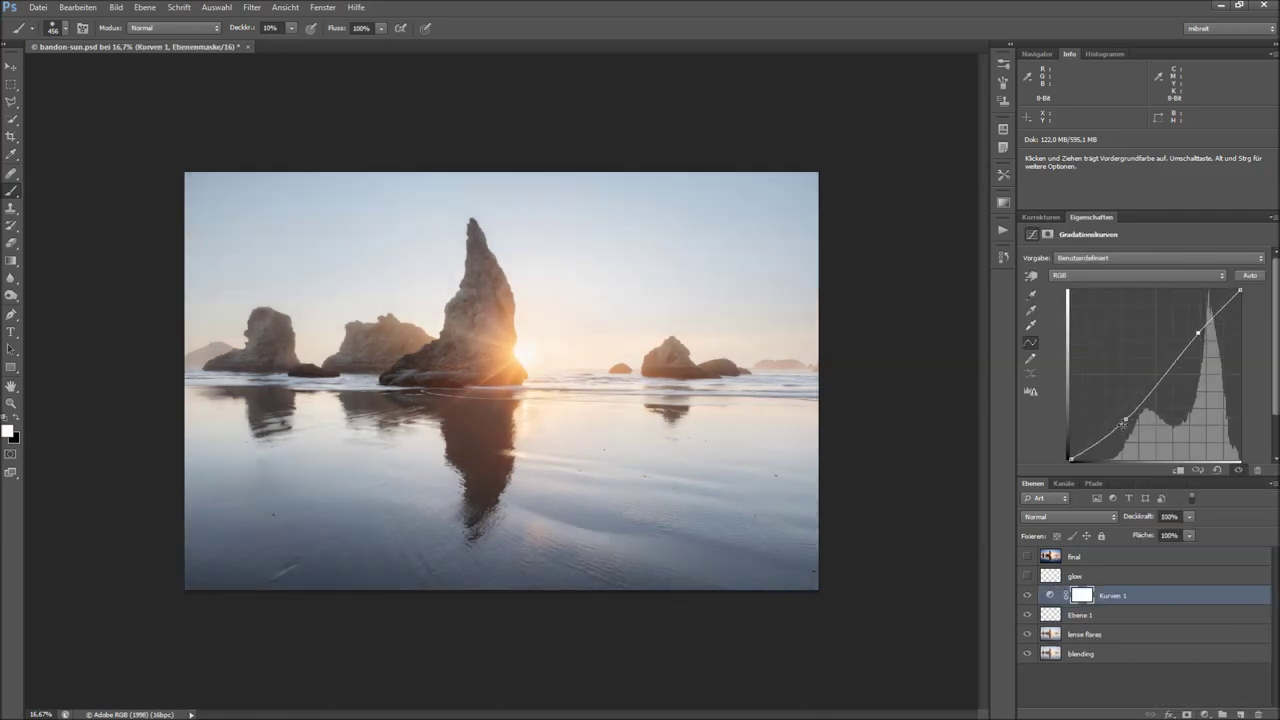
pyautogui.click(1027, 596)
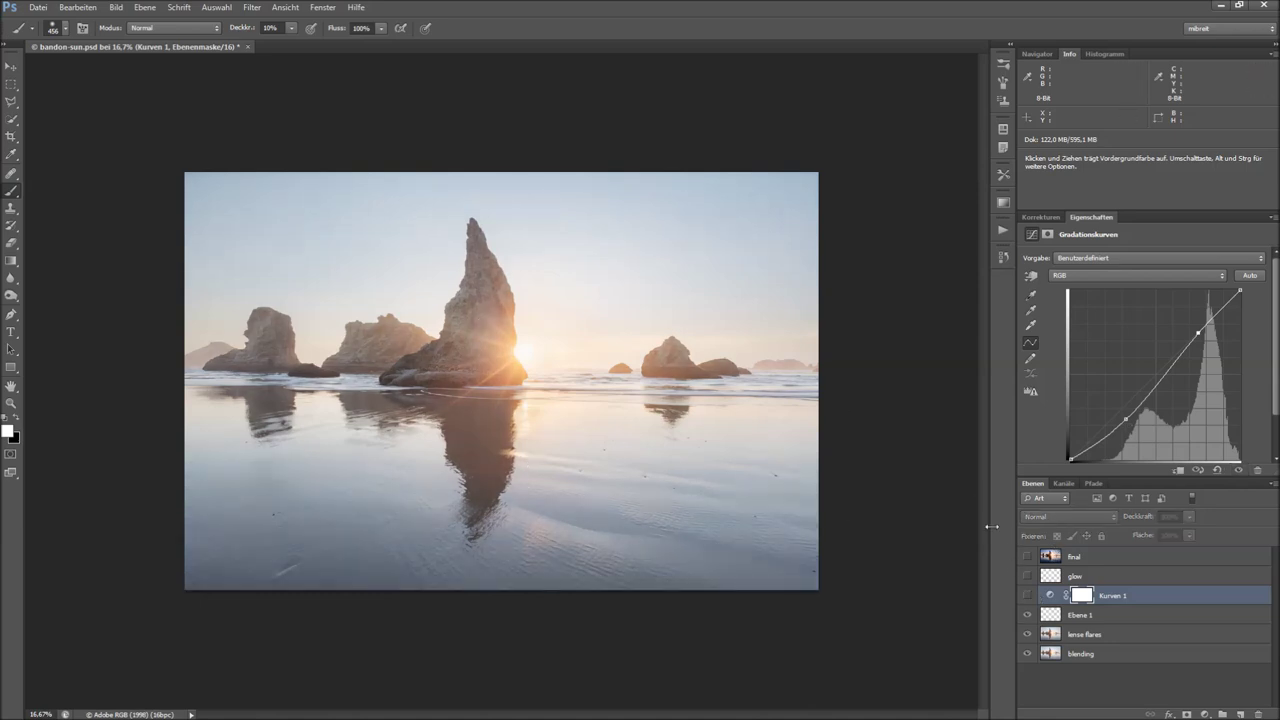
pyautogui.click(1027, 594)
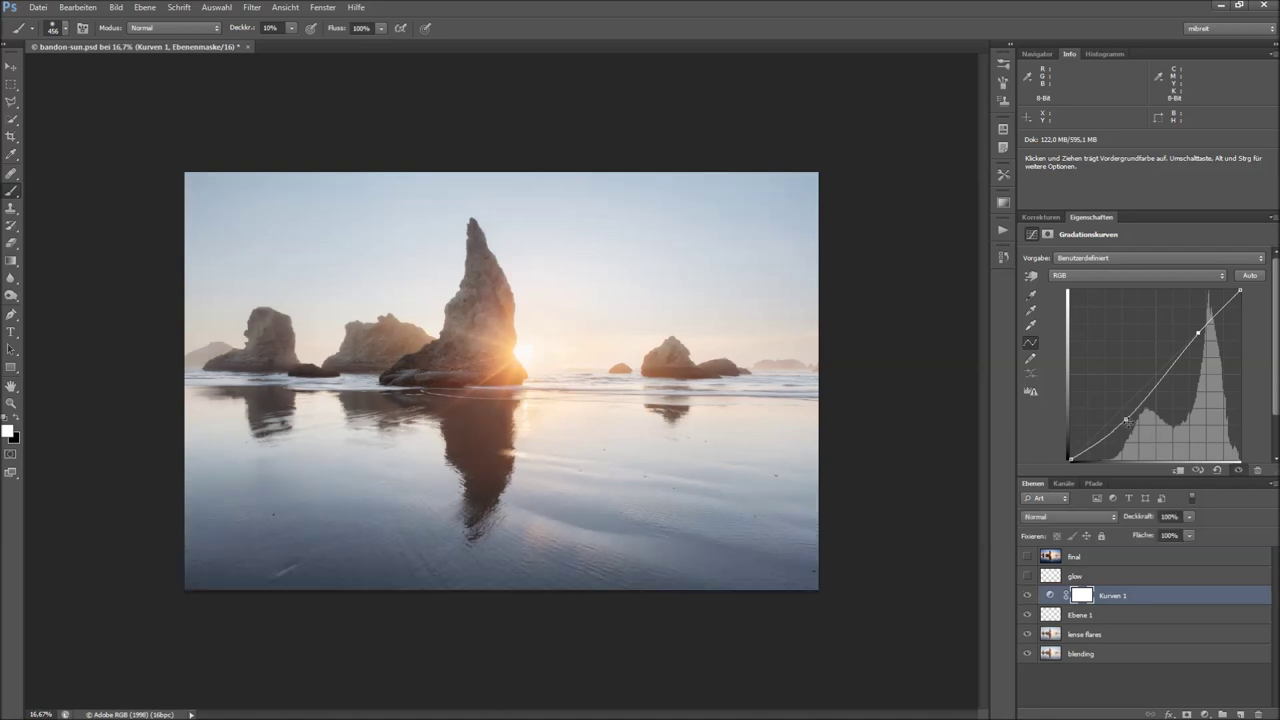
# Strengthen the S-curve by darkening the shadows and lifting the highlights slightly, and compare the image with the painted glow layer off and on
pyautogui.moveTo(1126, 421); pyautogui.dragTo(1131, 424)
pyautogui.moveTo(1198, 333); pyautogui.dragTo(1198, 328)
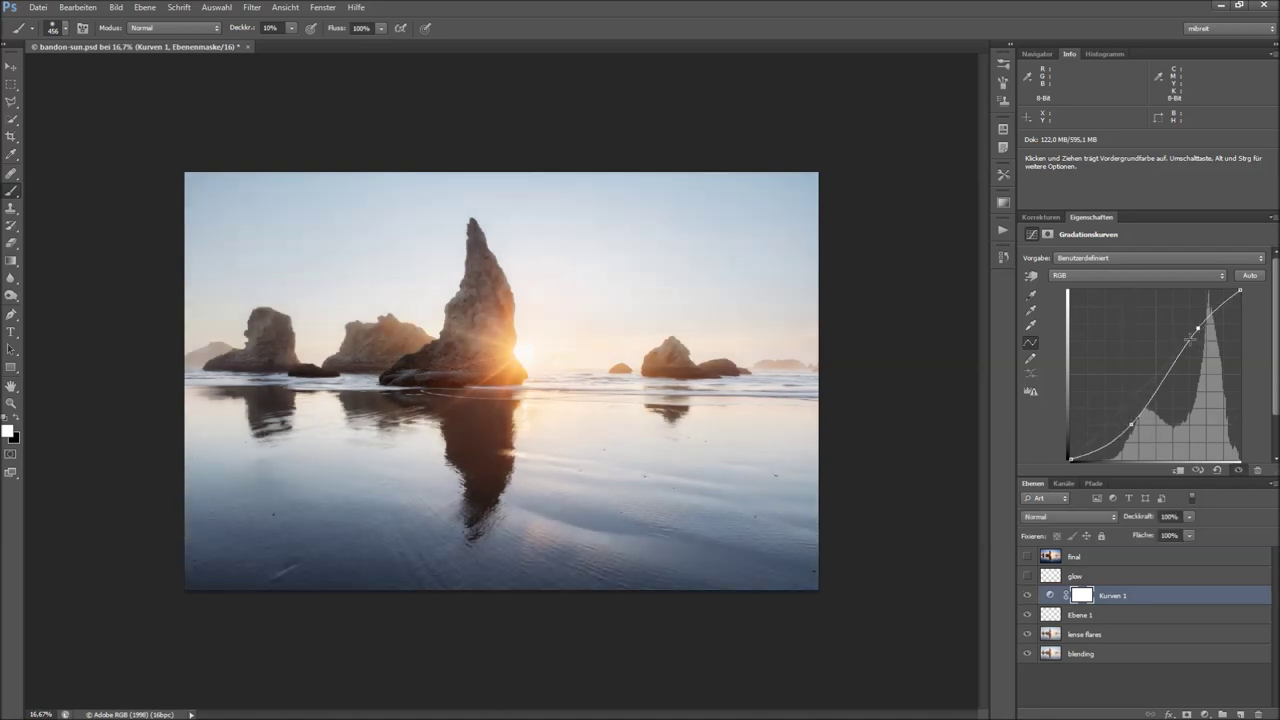
pyautogui.click(1026, 620)
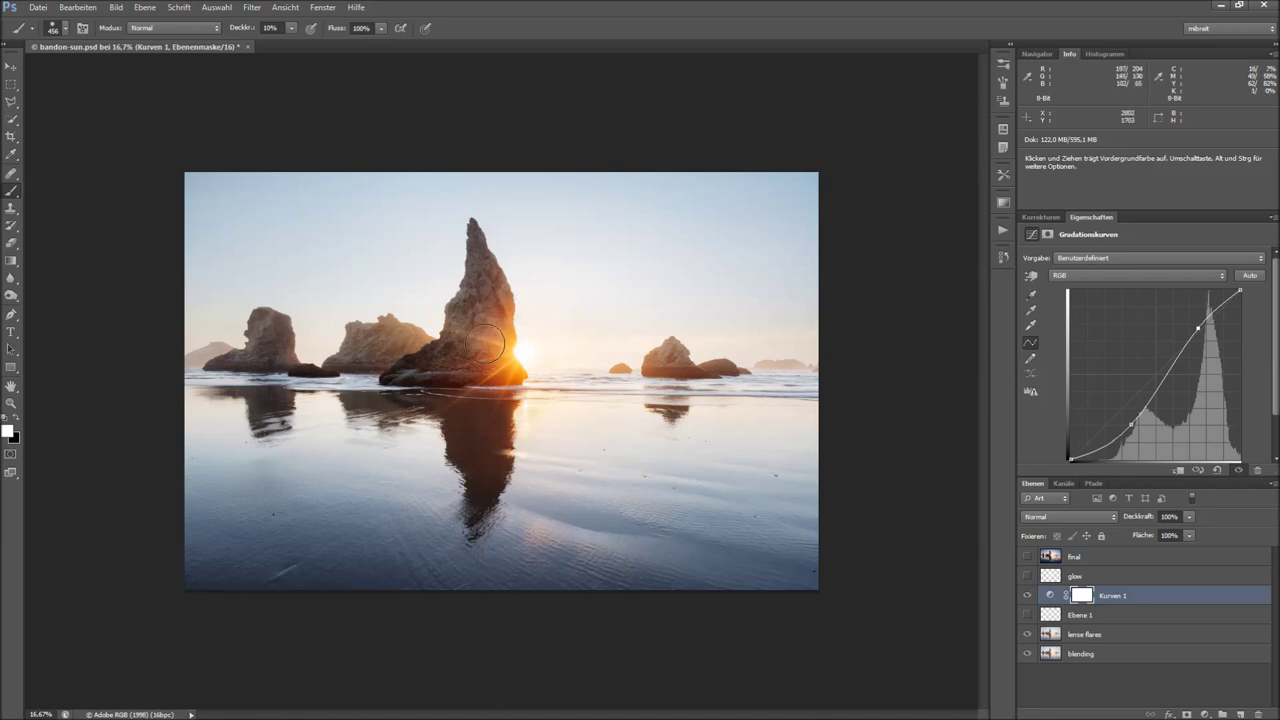
pyautogui.click(1024, 616)
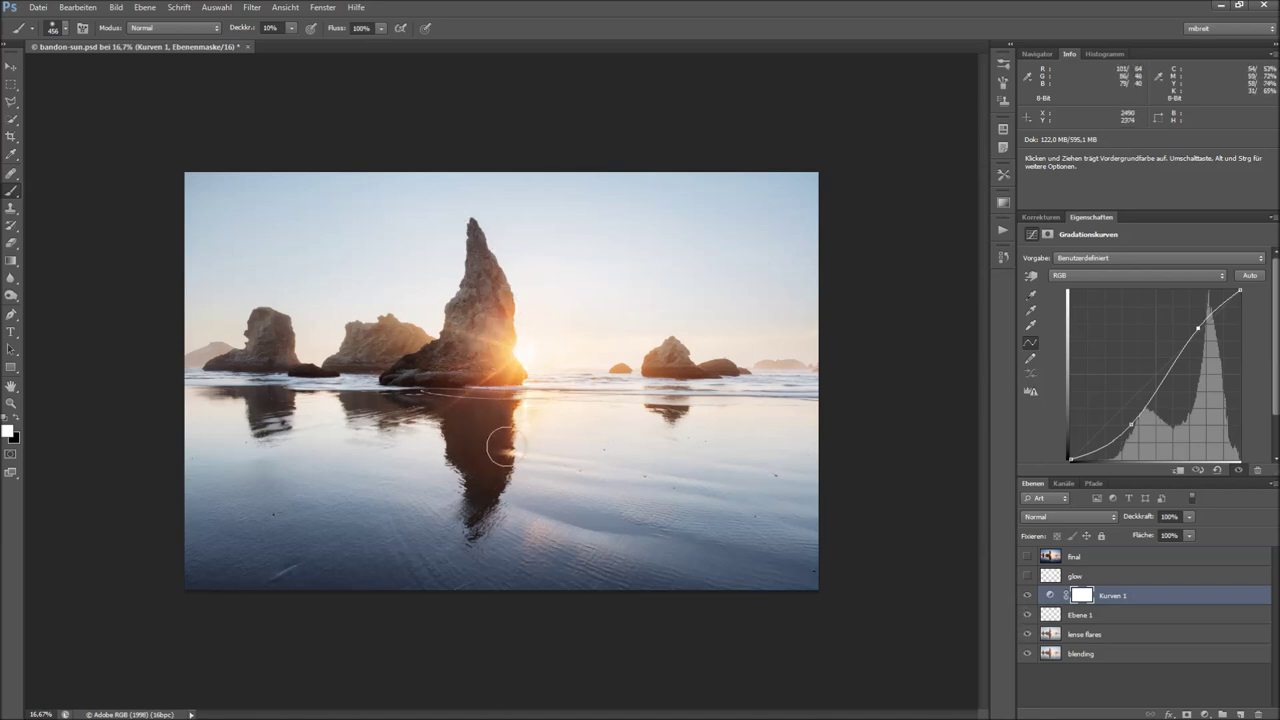
# Hide the Kurven 1 and Ebene 1 layers and compare the unedited photo with the finished version on the final layer
pyautogui.click(1027, 595)
pyautogui.click(1027, 615)
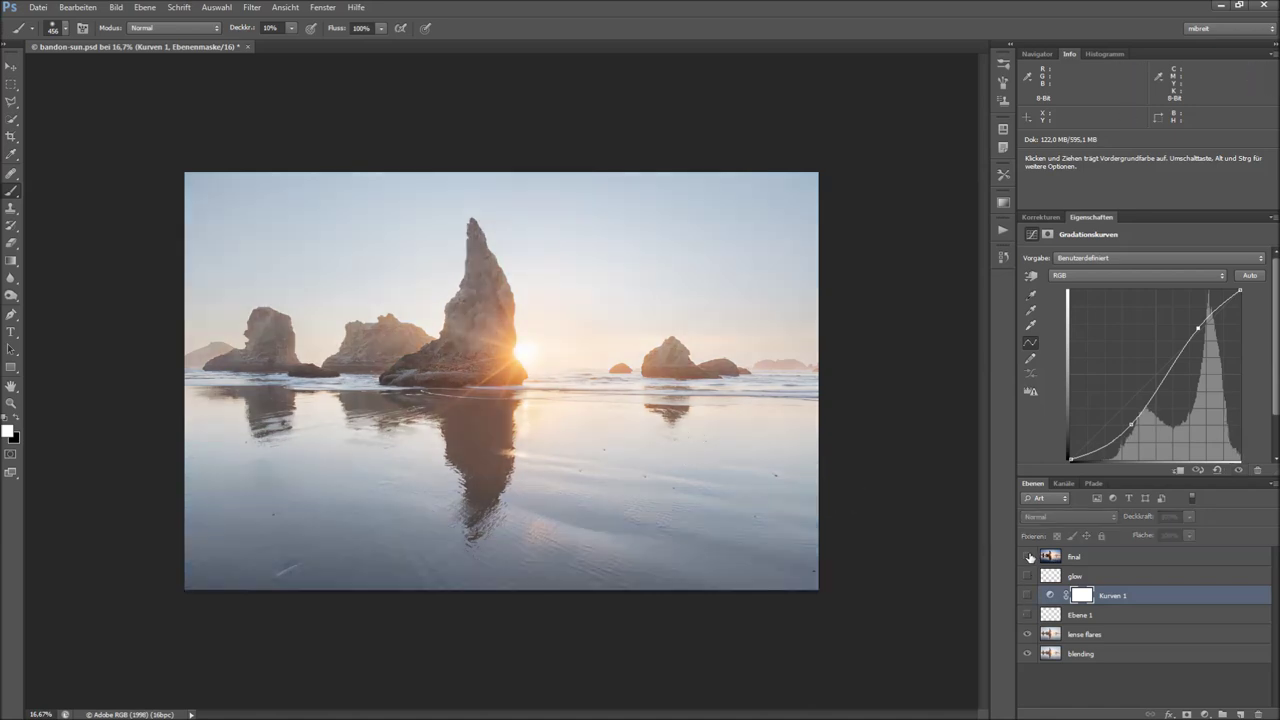
pyautogui.click(1027, 556)
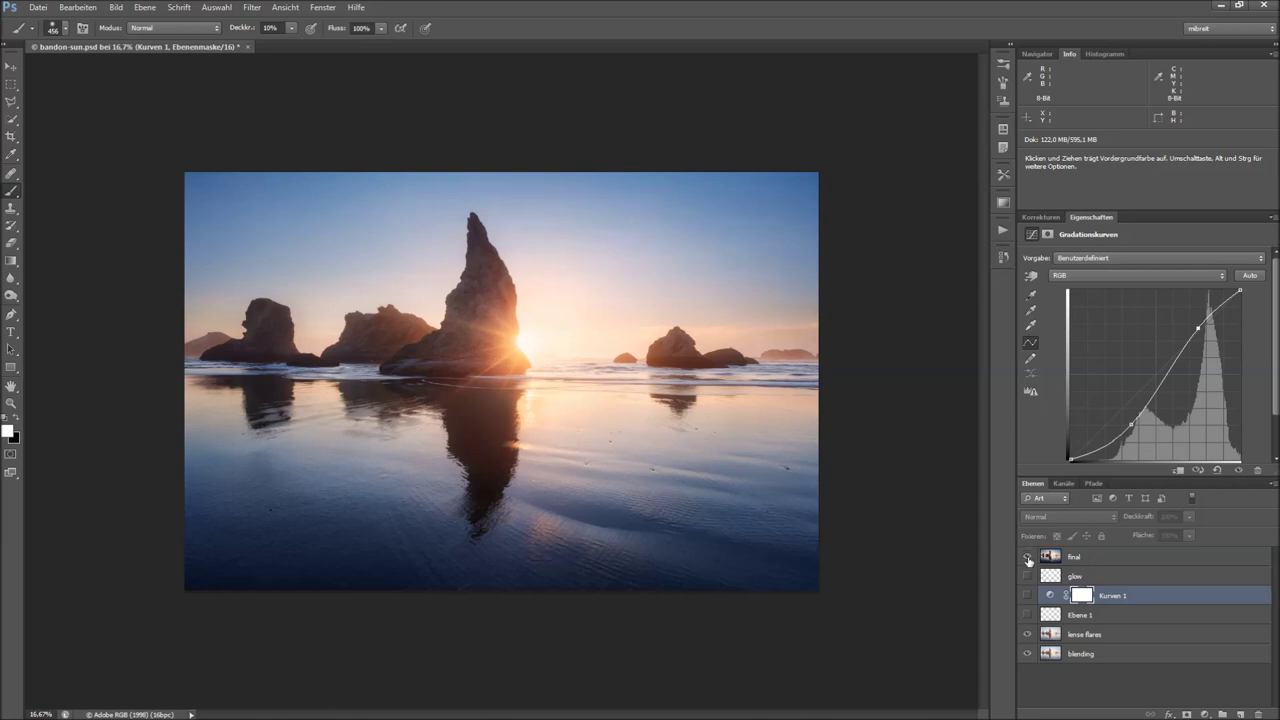
pyautogui.click(1027, 557)
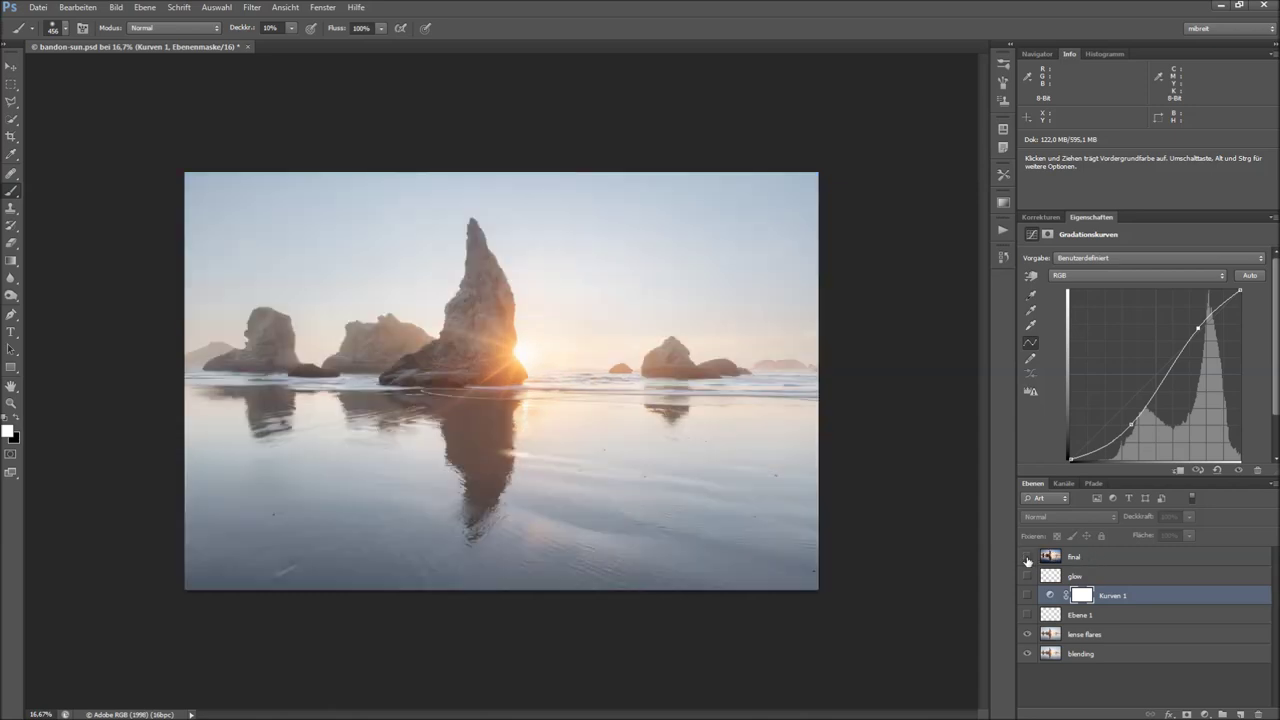
pyautogui.click(1027, 557)
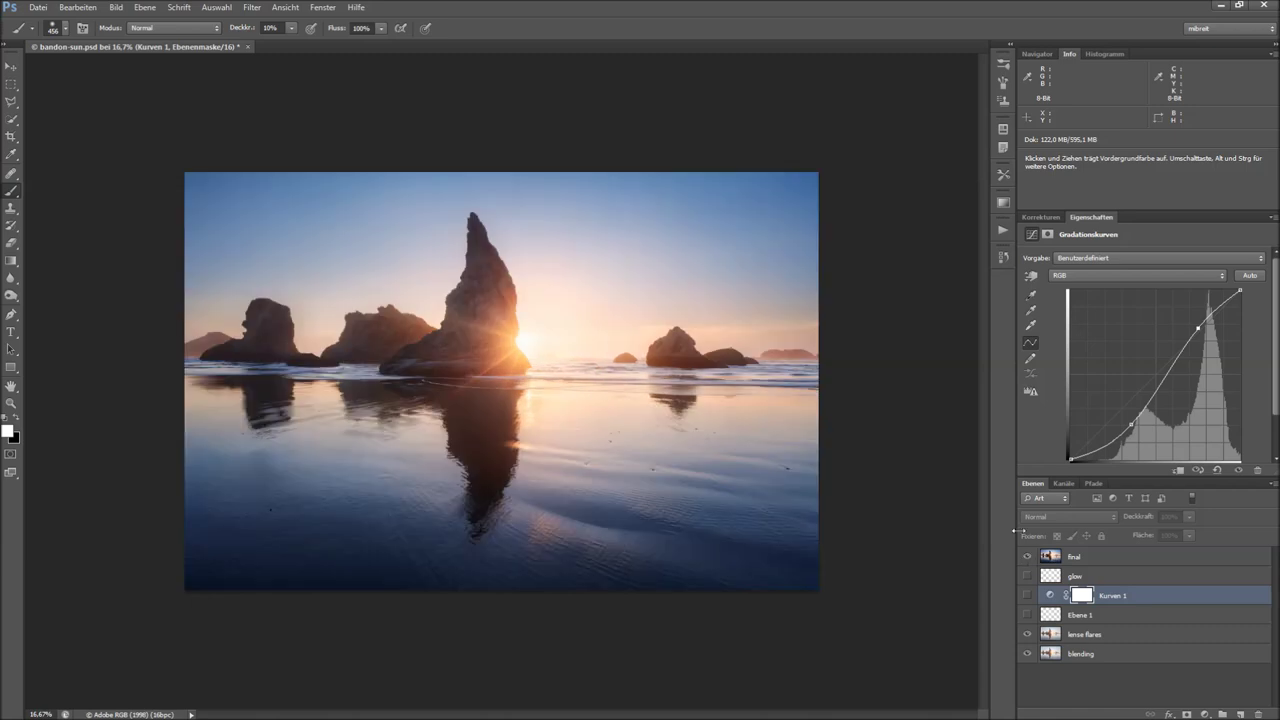